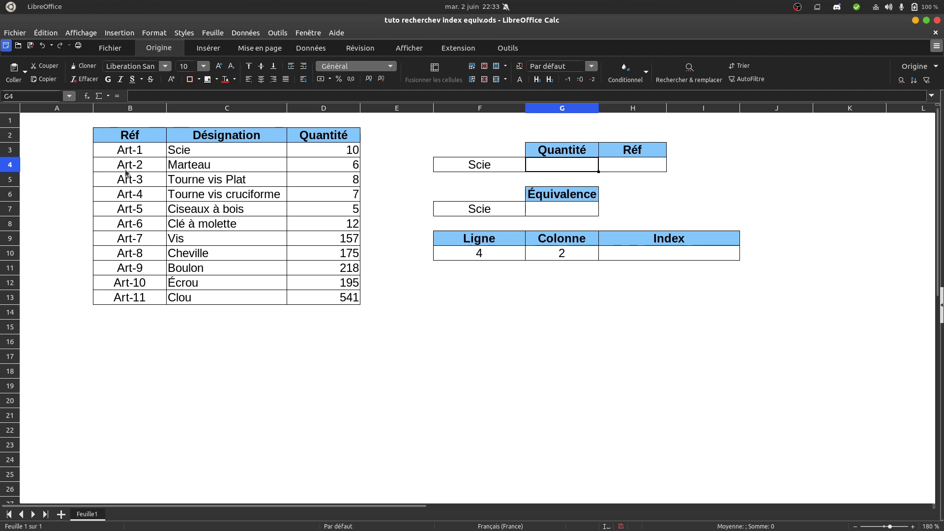
Step: Examine the article table B3:D13 and the input and result cells for Quantité, Réf, Équivalence and Index
left_click_drag(138, 150, 304, 297)
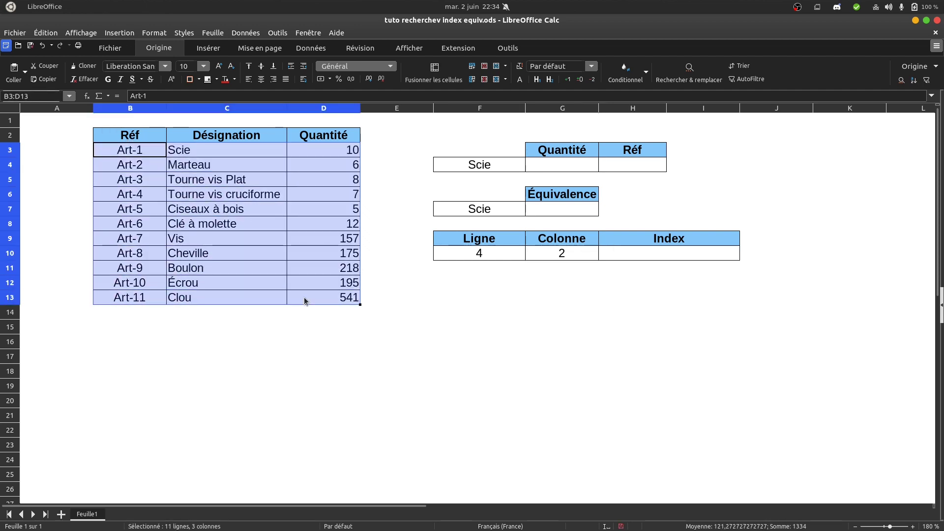
left_click(149, 152)
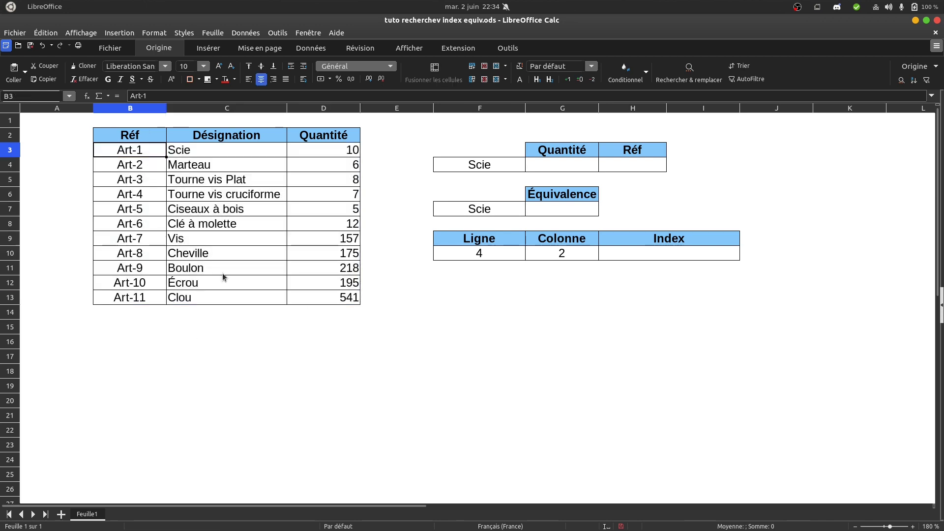
left_click(573, 168)
left_click(481, 172)
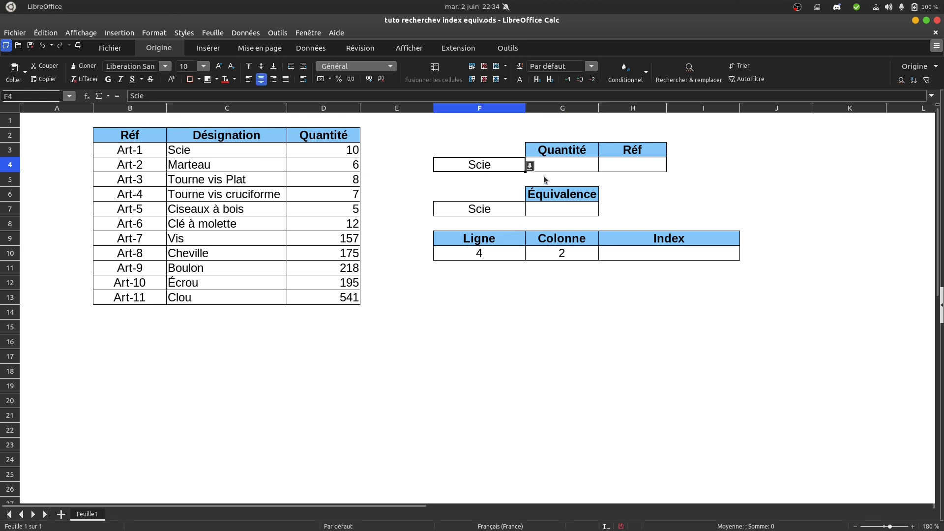
left_click(562, 164)
left_click(630, 163)
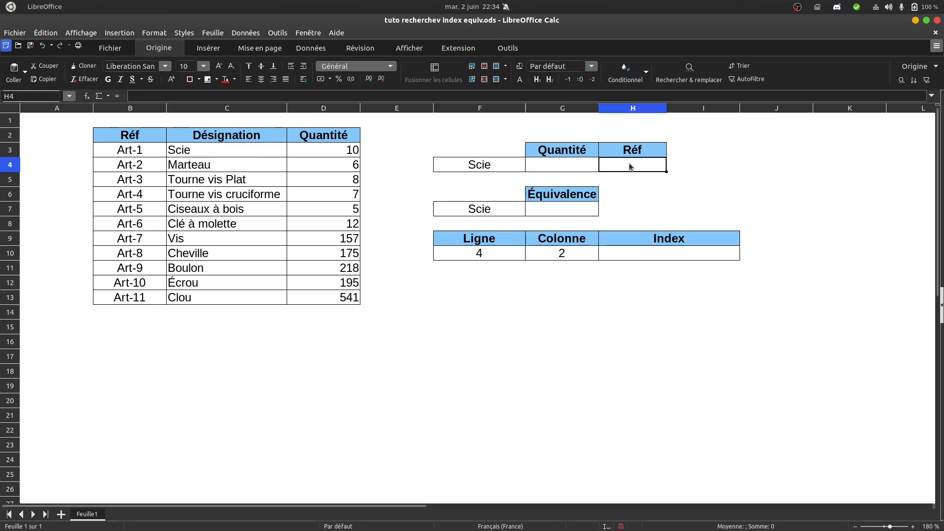
left_click(584, 209)
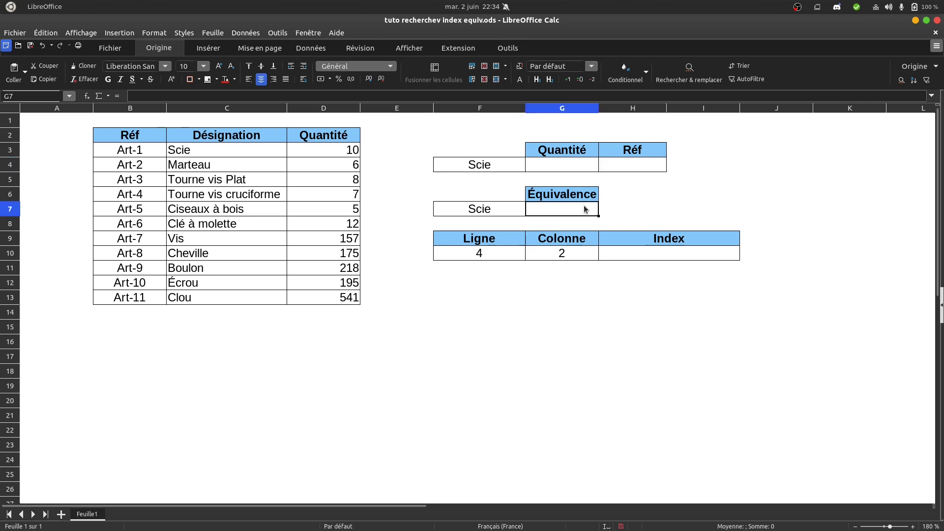
left_click(666, 251)
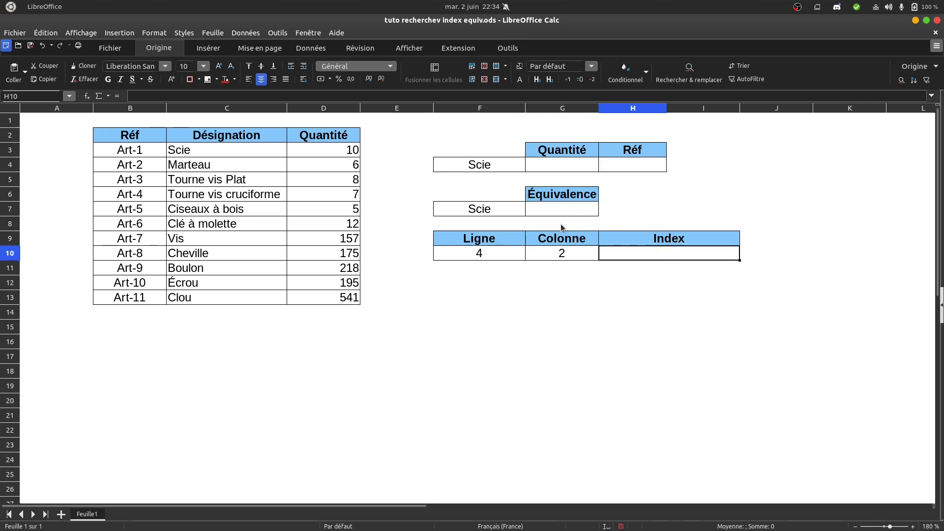
left_click(622, 167)
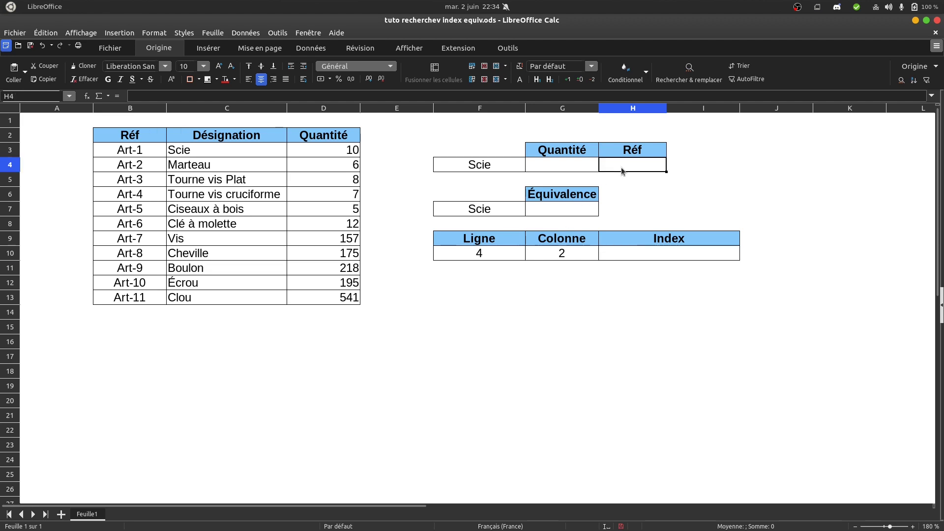
left_click(565, 166)
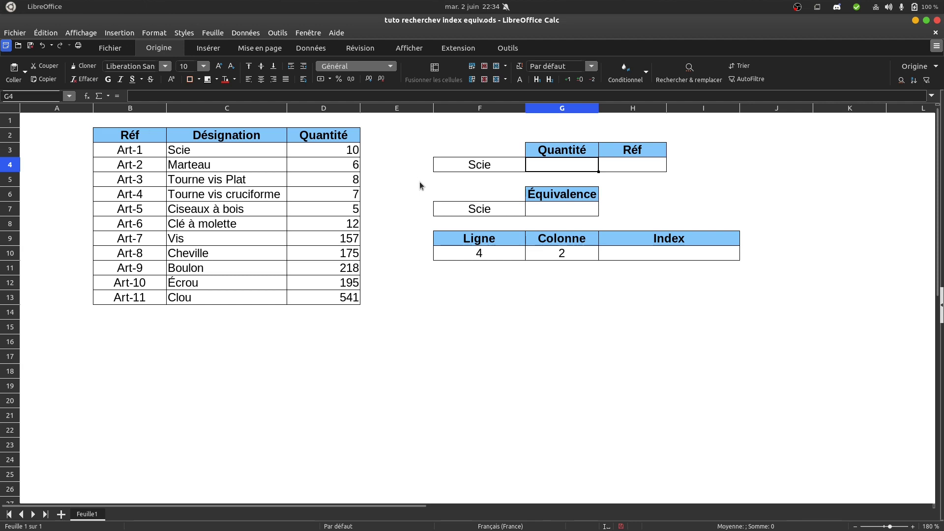
Step: Examine the lookup cell F4 and compare C3:D13 with B3:D13 as possible search ranges
left_click(475, 164)
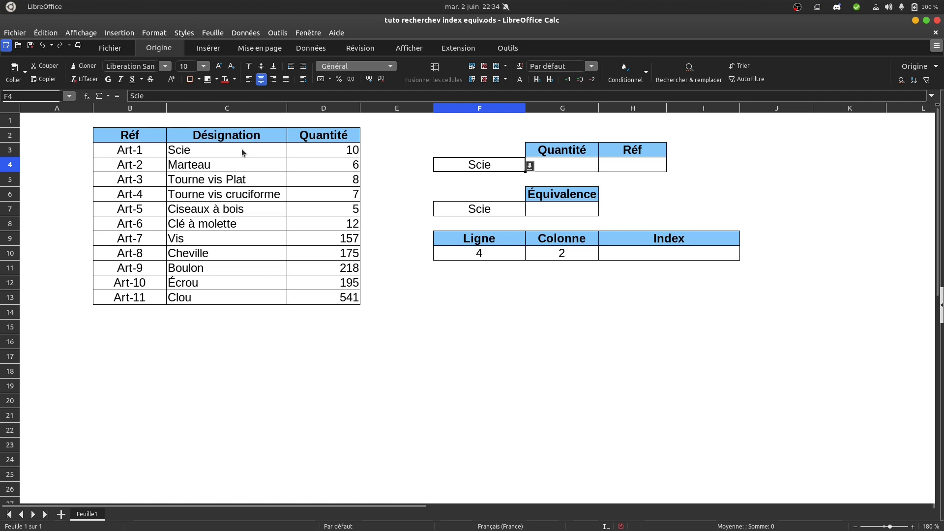
left_click_drag(242, 150, 304, 302)
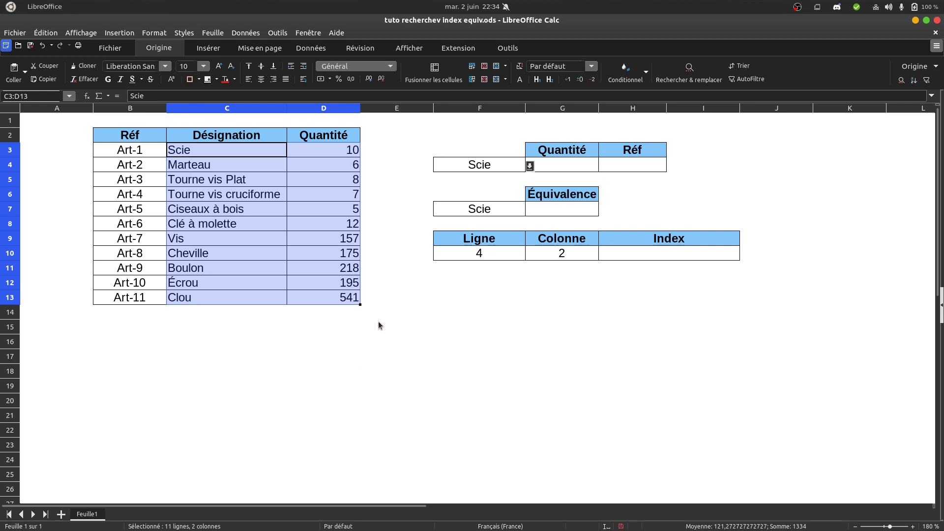
left_click(397, 279)
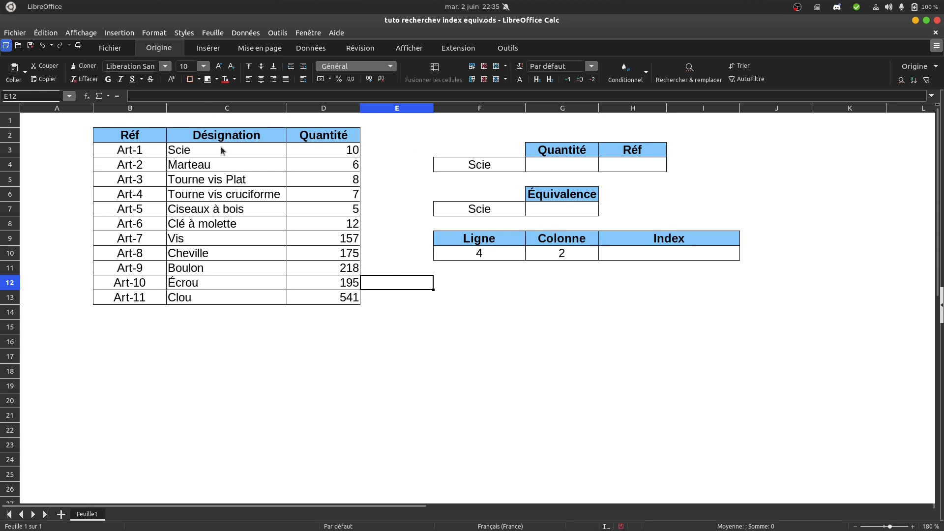
left_click_drag(222, 149, 311, 298)
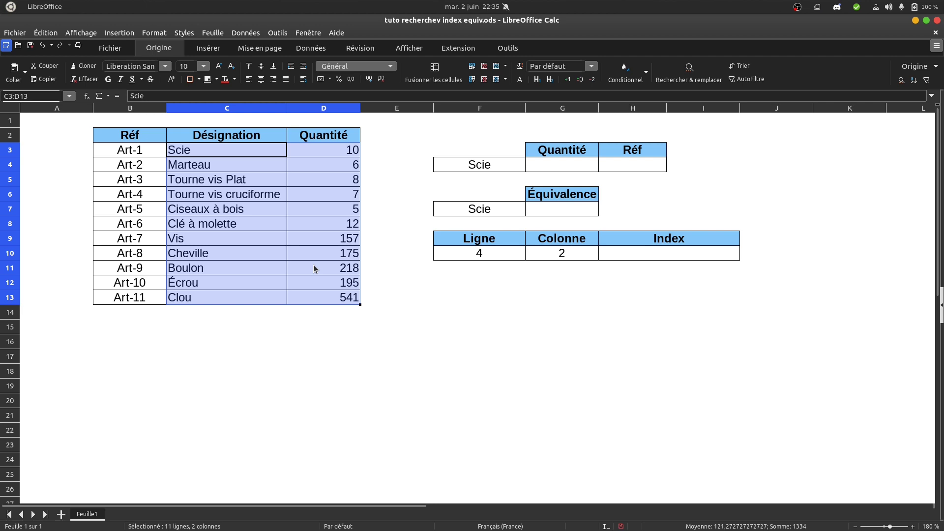
left_click(288, 272)
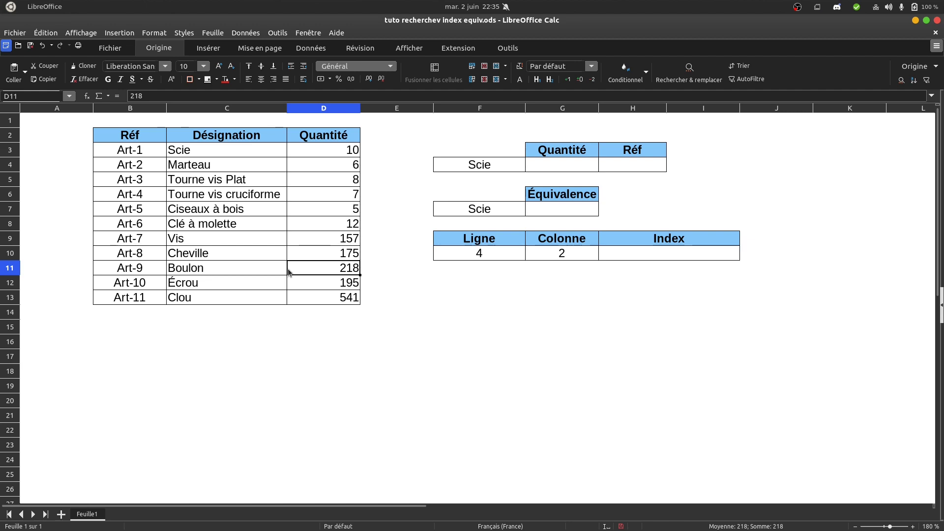
left_click(126, 150)
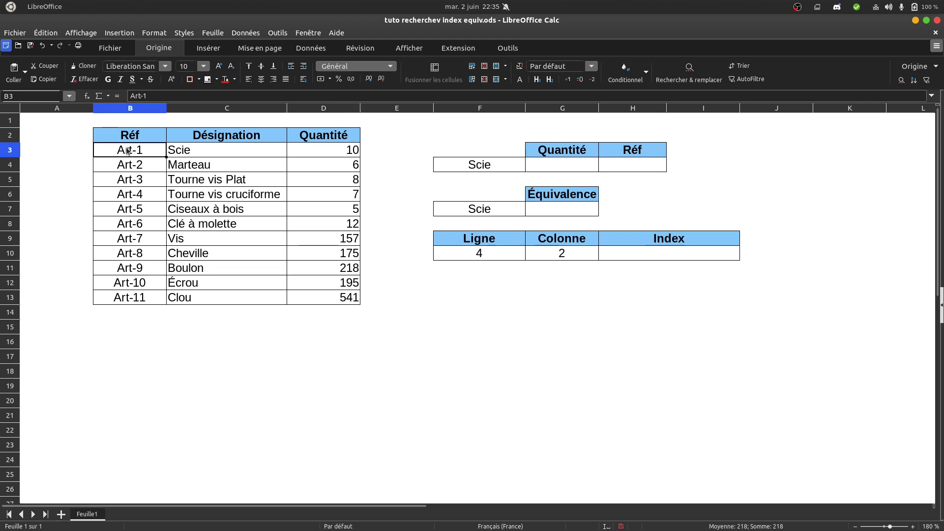
left_click_drag(127, 150, 306, 294)
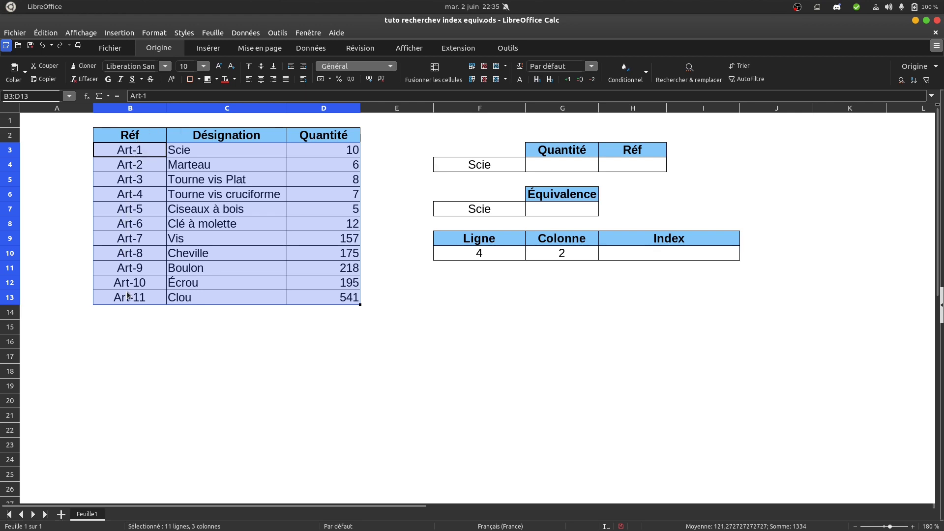
left_click_drag(205, 147, 294, 297)
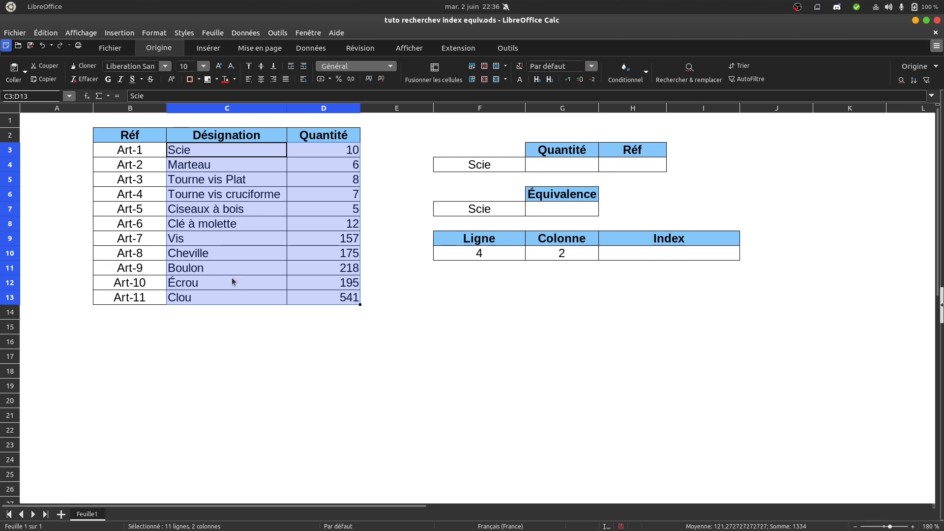
left_click(133, 154)
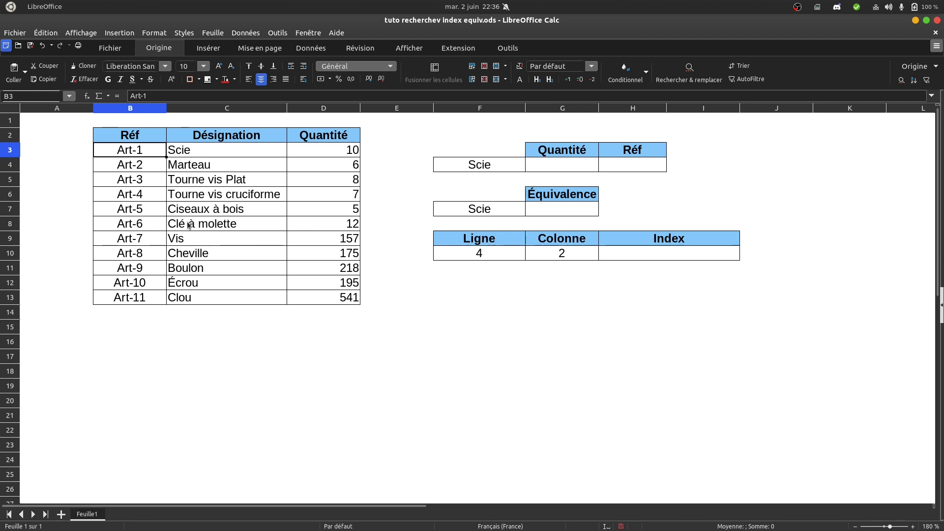
Step: Begin a RECHERCHEV formula in G4 with F4 as search criterion, C3:D13 as matrix and 2 as column index
left_click(575, 164)
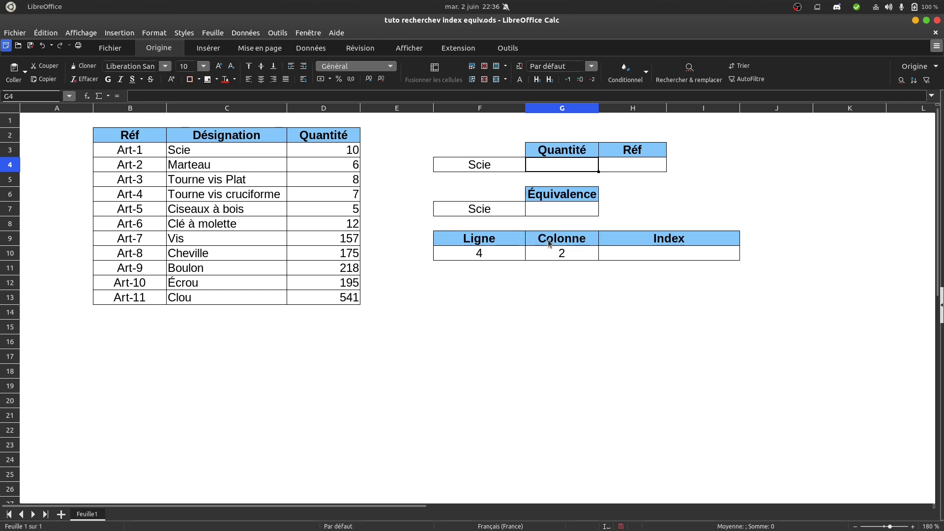
type("=recherche")
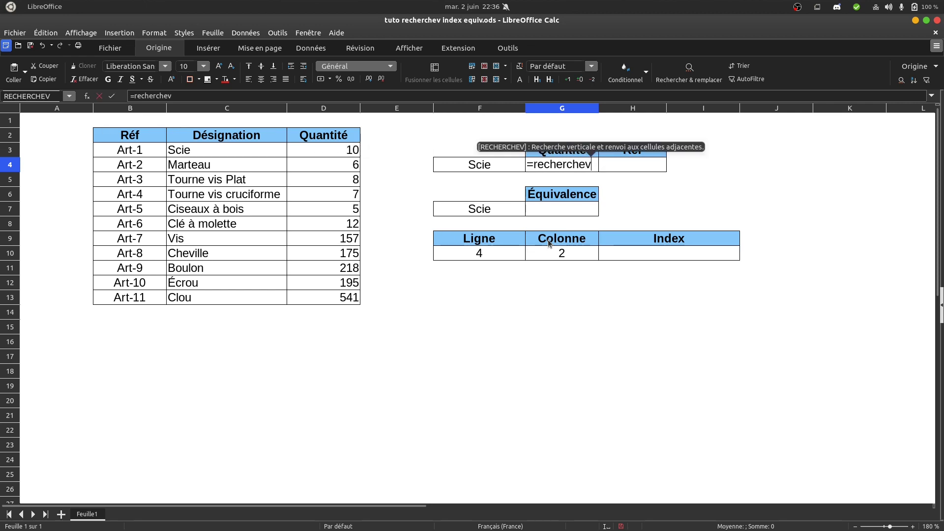
type("v")
key("Return")
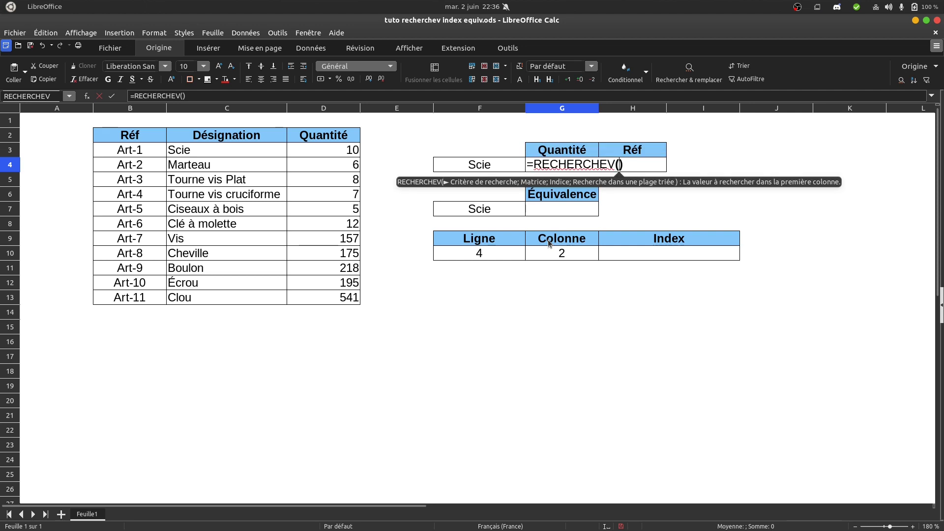
left_click(477, 166)
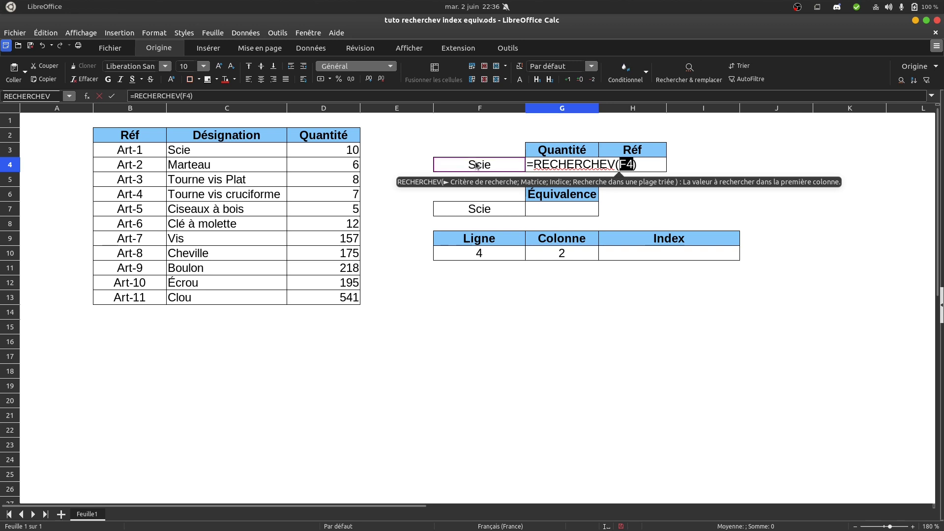
type(";")
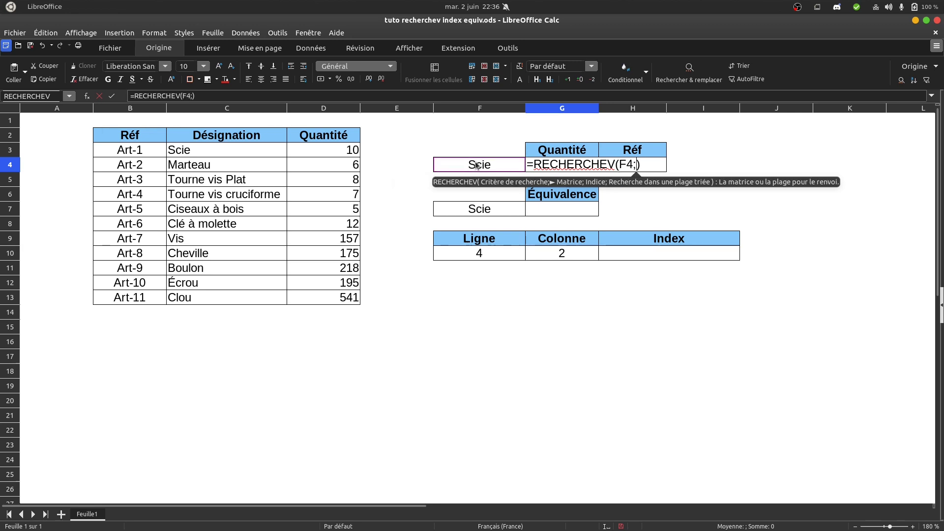
left_click(213, 153)
left_click_drag(213, 152, 305, 291)
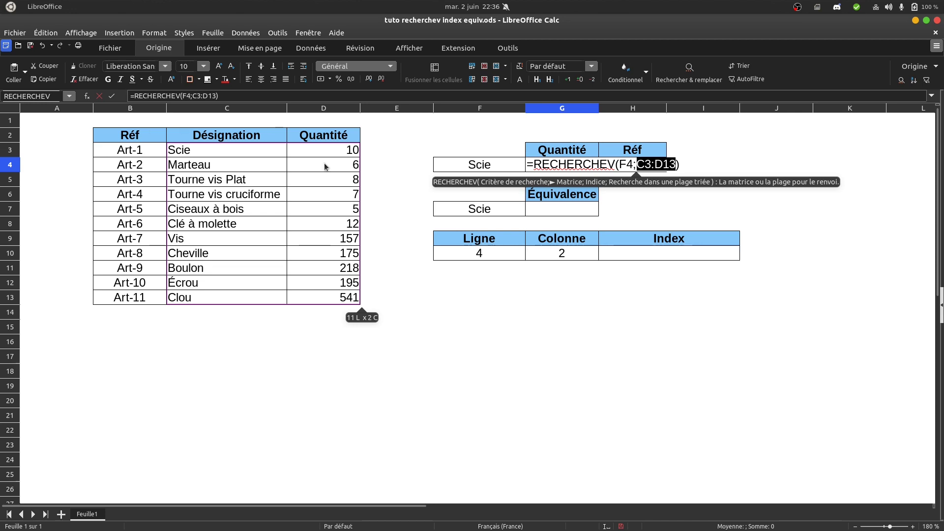
type(";")
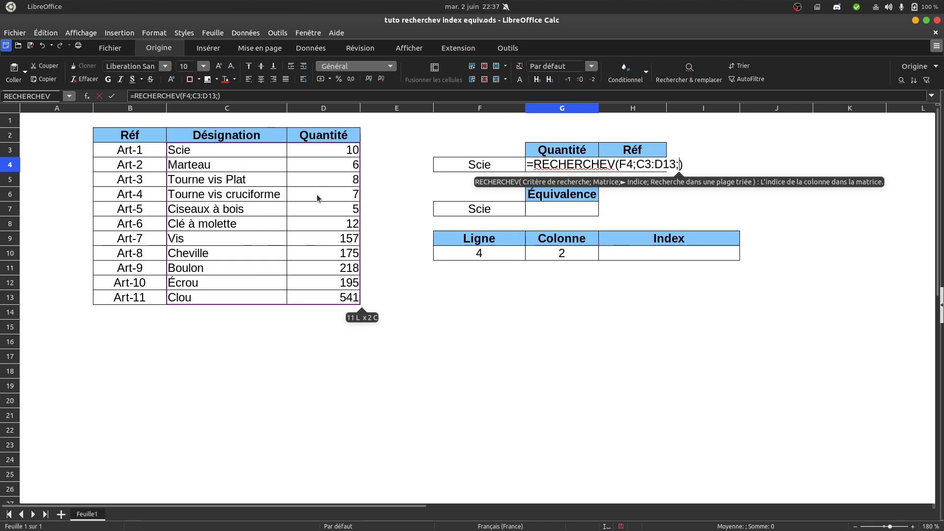
type("2;")
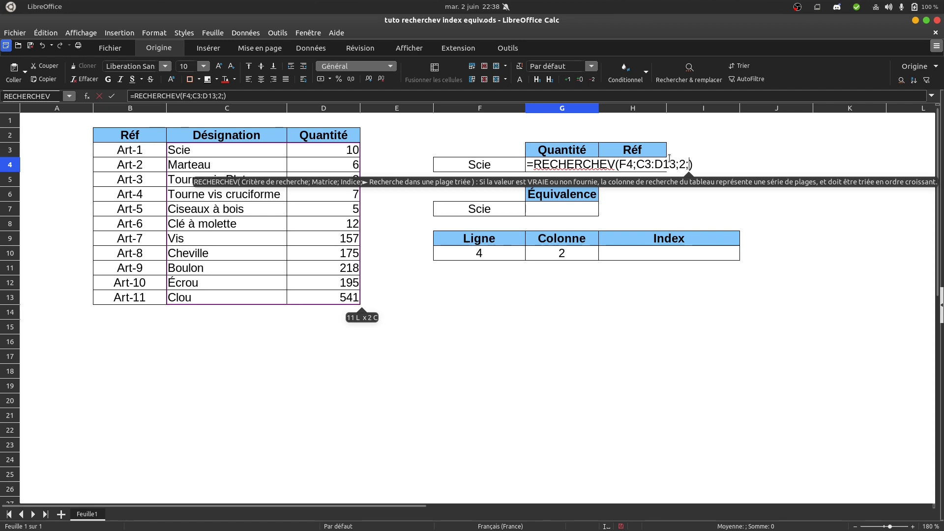
Step: Complete the RECHERCHEV formula in G4 with FAUX as the sorted-range argument, removing stray characters before entering it
type("0")
key("BackSpace")
type("FAUXE")
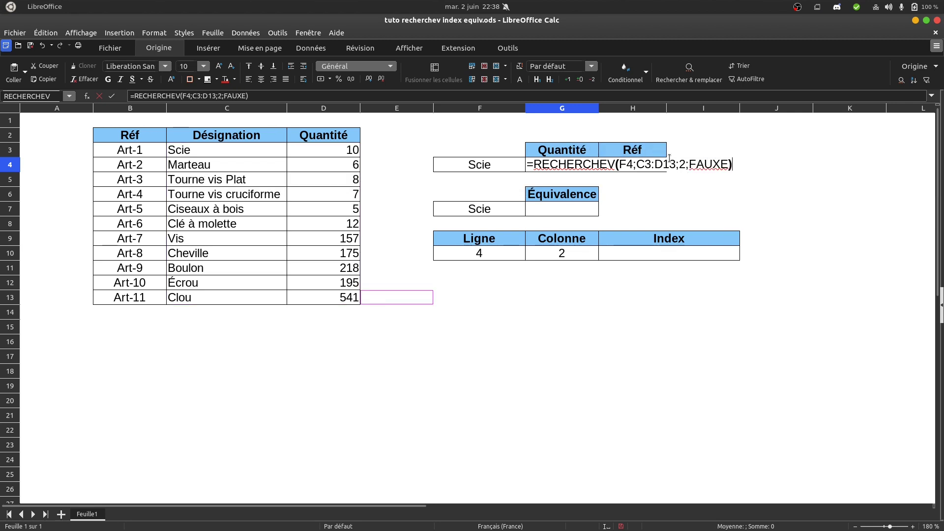
key("Left")
key("BackSpace")
key("BackSpace")
key("BackSpace")
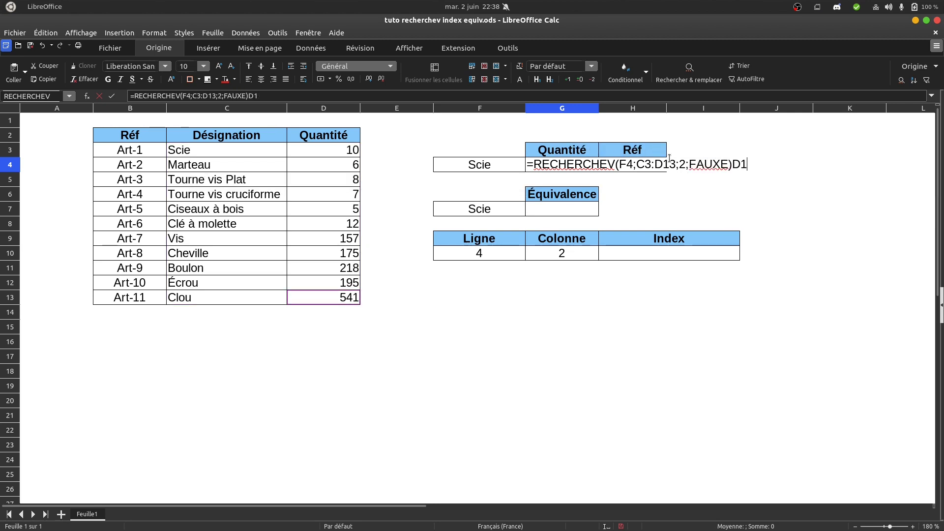
type(")")
key("Return")
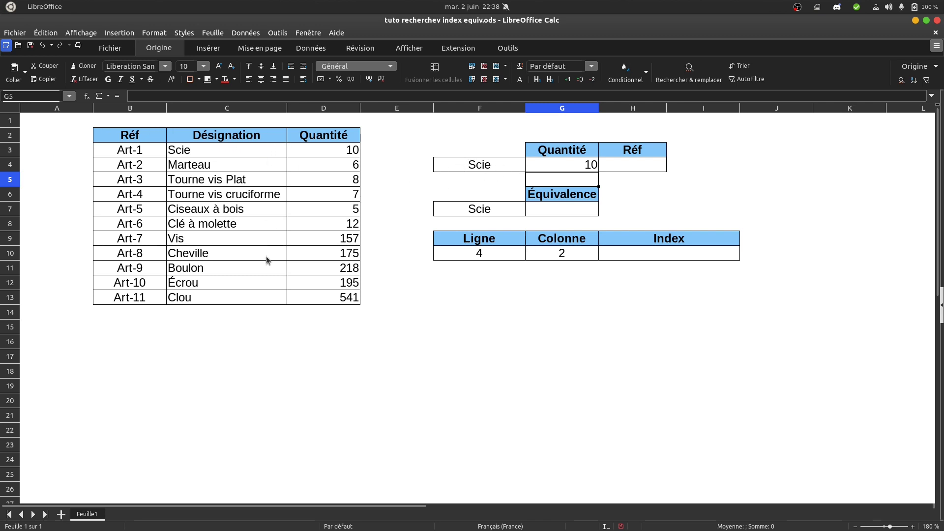
Step: Change the lookup article in F4 to Clé à molette
left_click(495, 164)
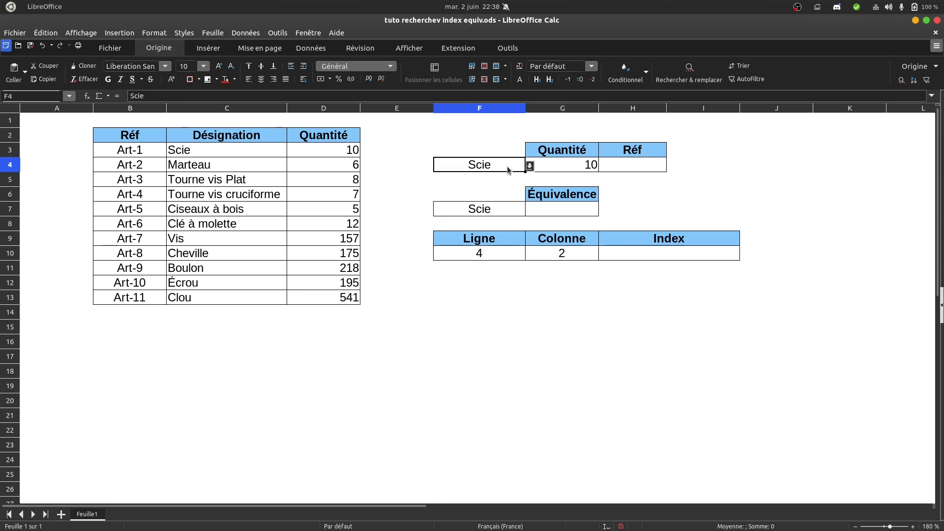
left_click(529, 165)
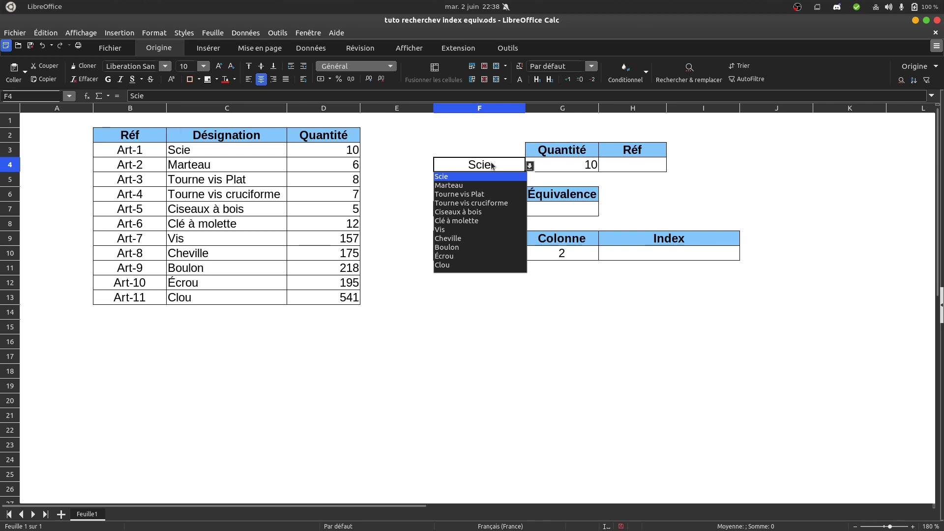
left_click(463, 221)
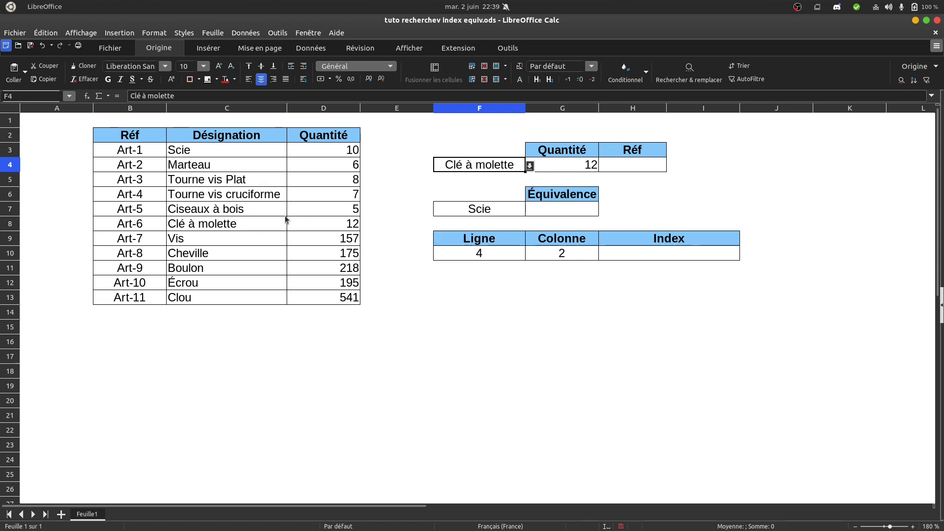
Step: Examine the Réf result cell H4 and the Réf and Désignation data in B3:C13
left_click(618, 163)
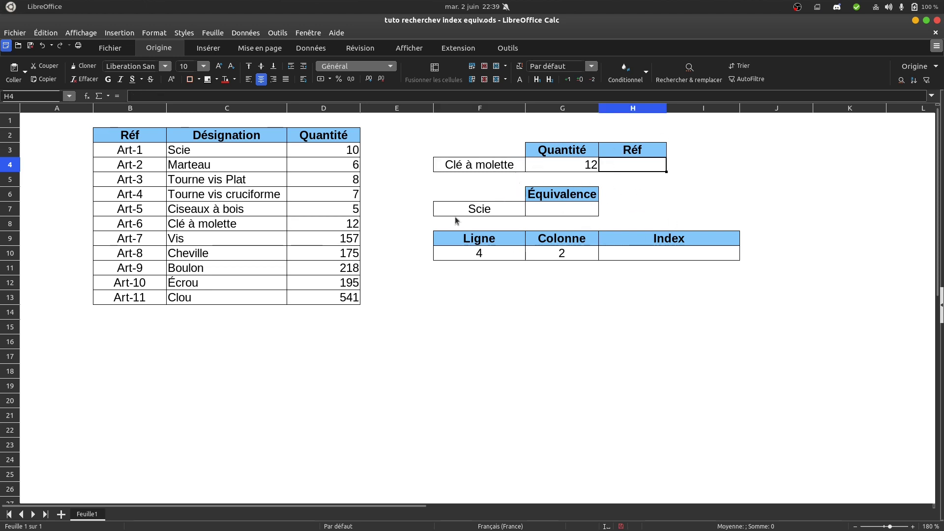
left_click_drag(133, 155, 281, 298)
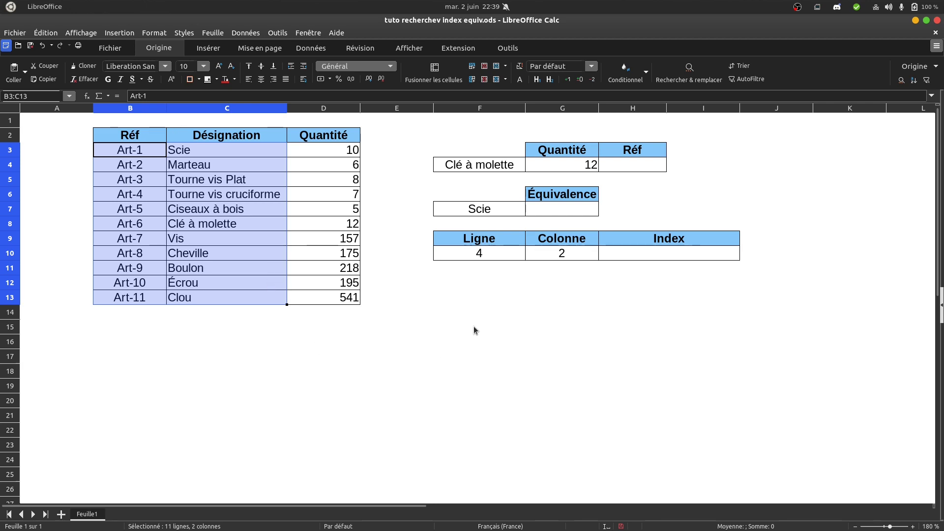
left_click(461, 309)
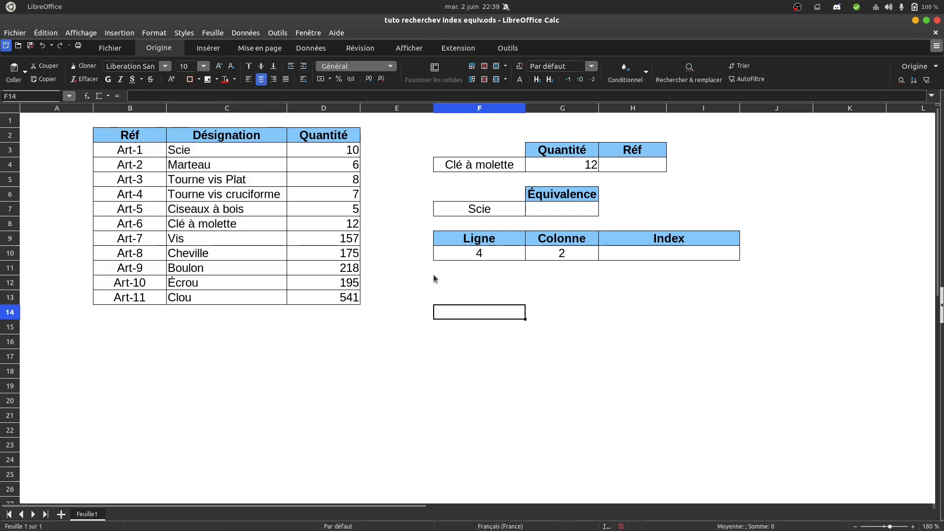
Step: Enter an EQUIV formula in G7 with F7 as search criterion, C3:C13 as matrix and 0 as mode
left_click(565, 209)
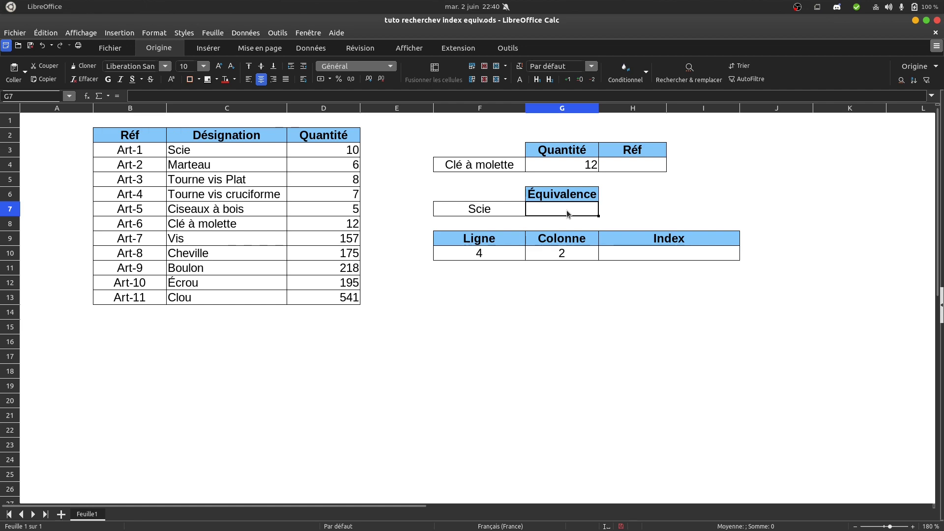
left_click_drag(205, 148, 222, 295)
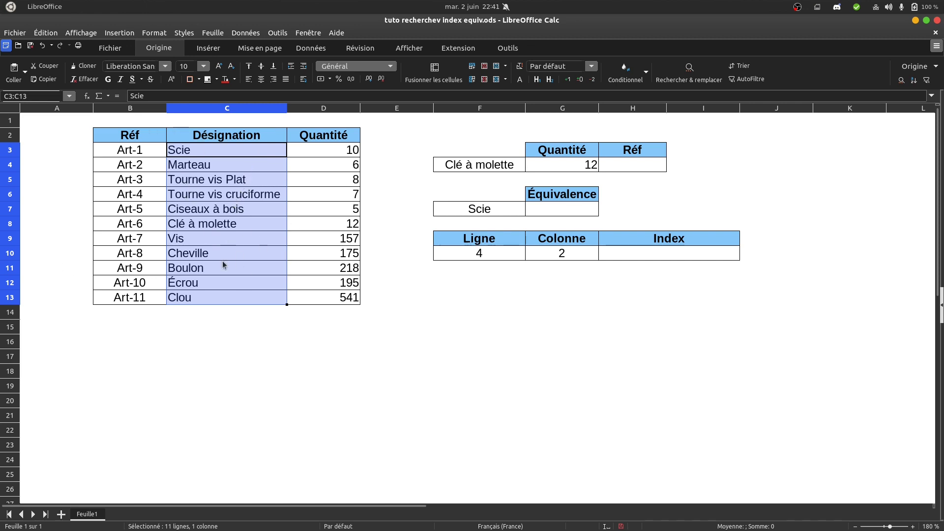
left_click(558, 209)
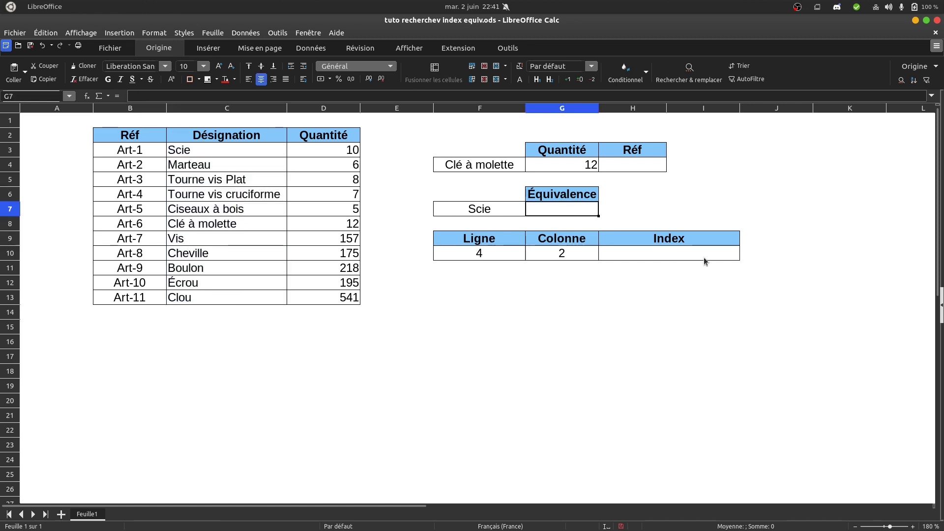
type("=")
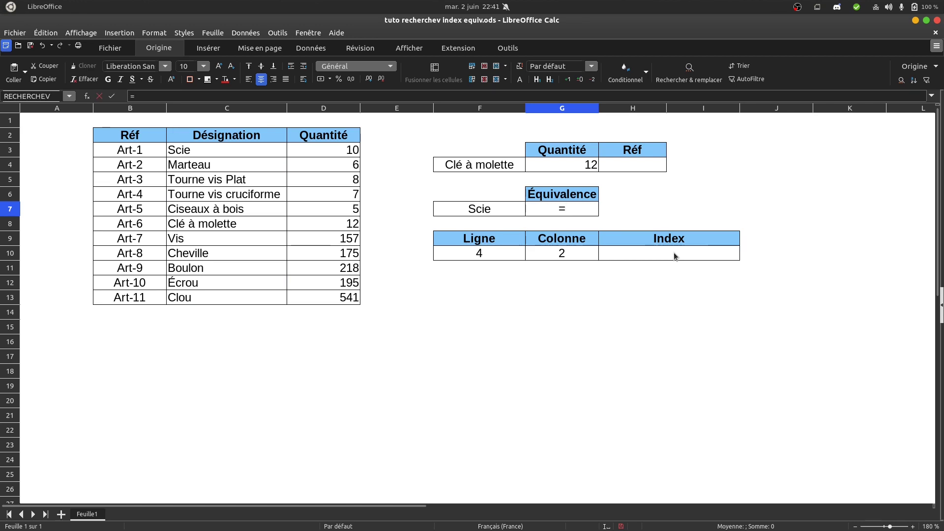
type("equi")
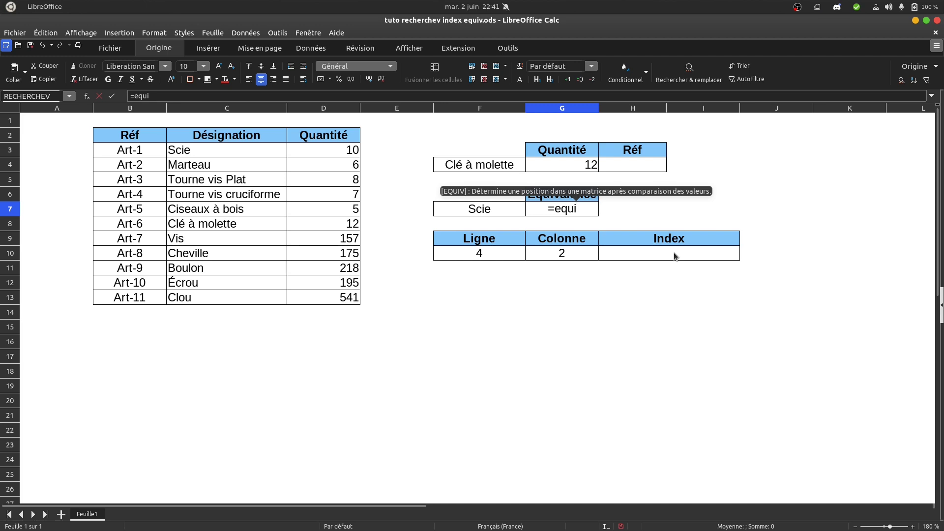
key("Return")
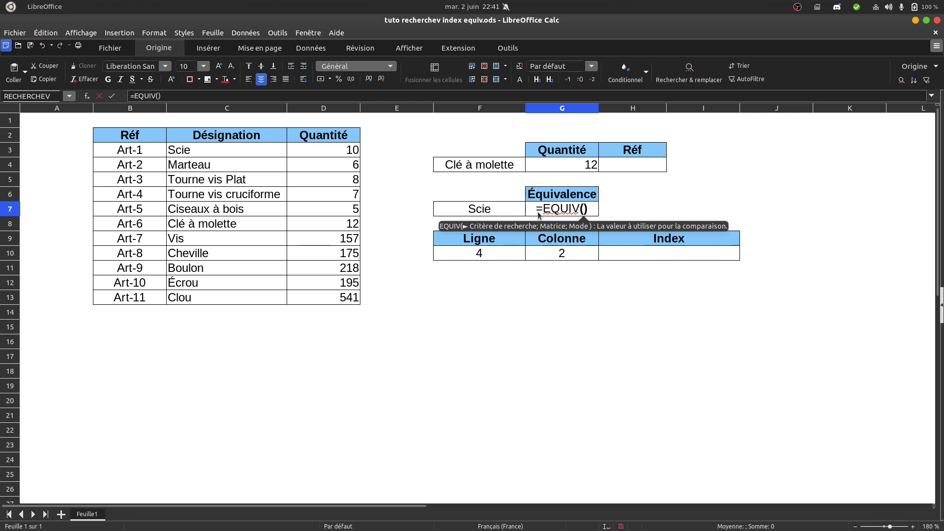
left_click(480, 211)
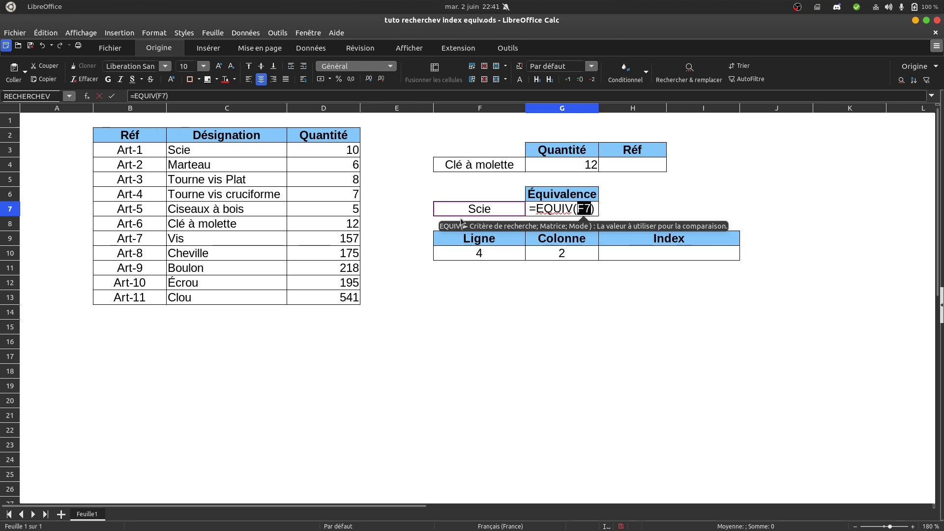
type(";")
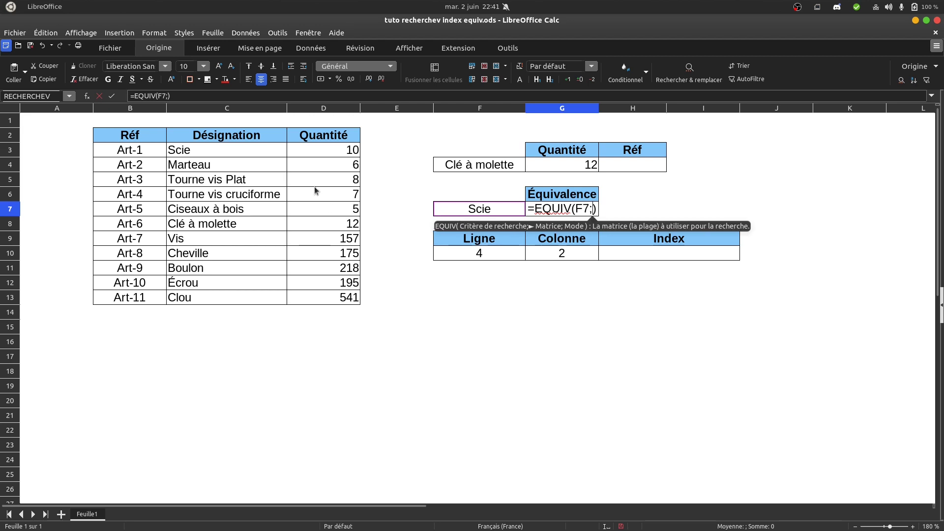
left_click_drag(238, 156, 226, 294)
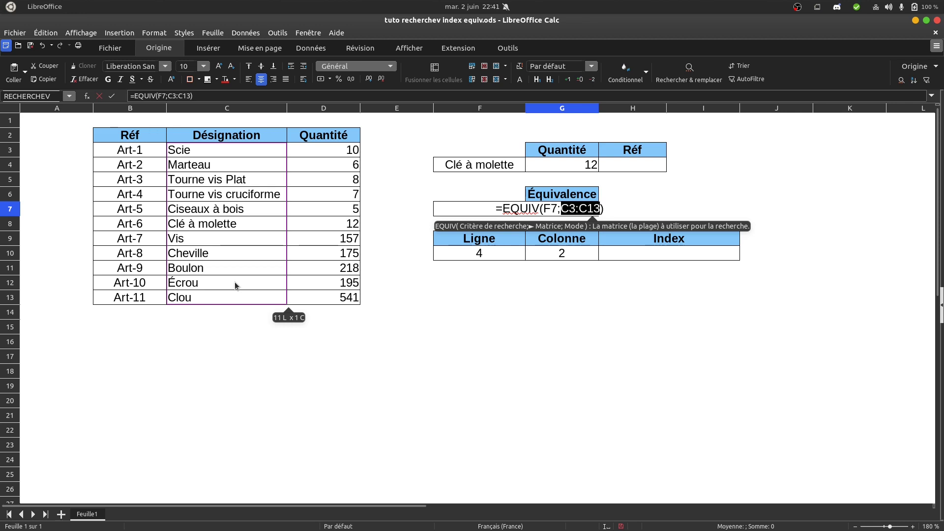
type(";")
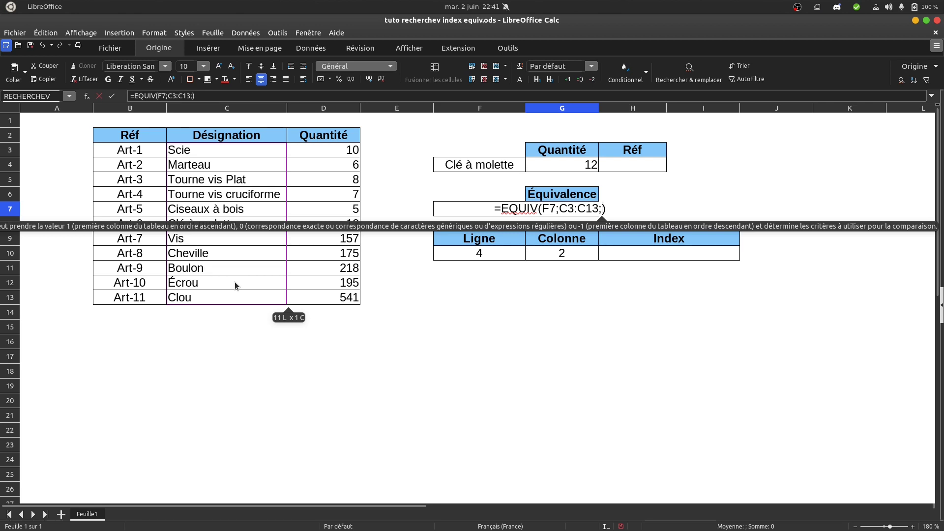
type("0")
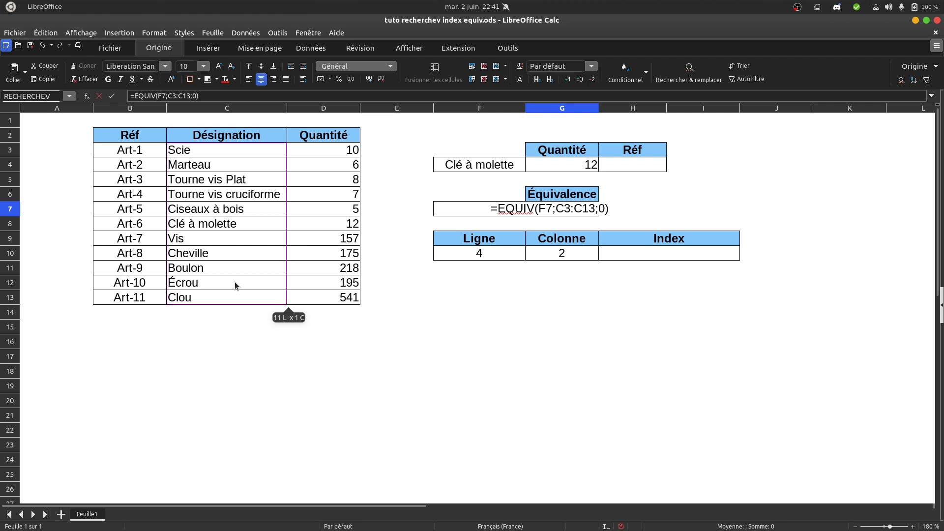
key("Return")
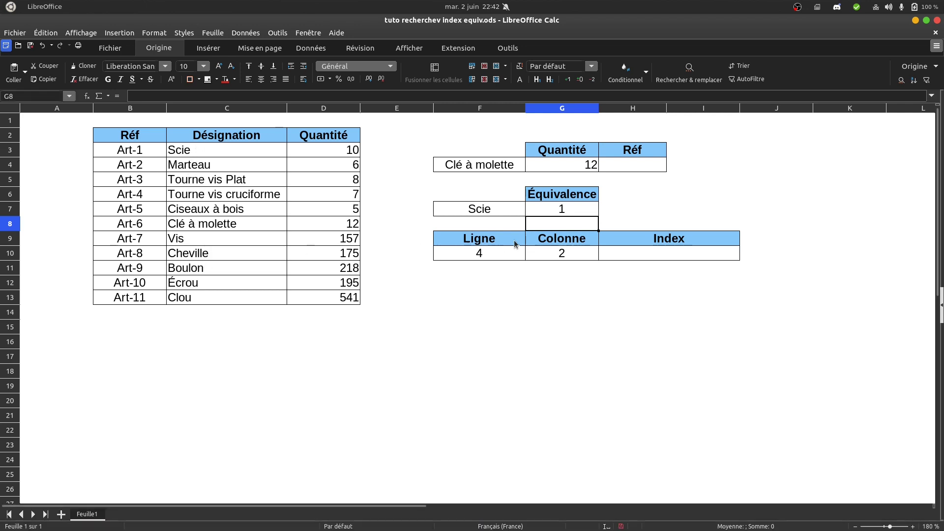
Step: Test the EQUIV formula by changing the article in F7 to Cheville and then to Clé à molette
left_click(504, 211)
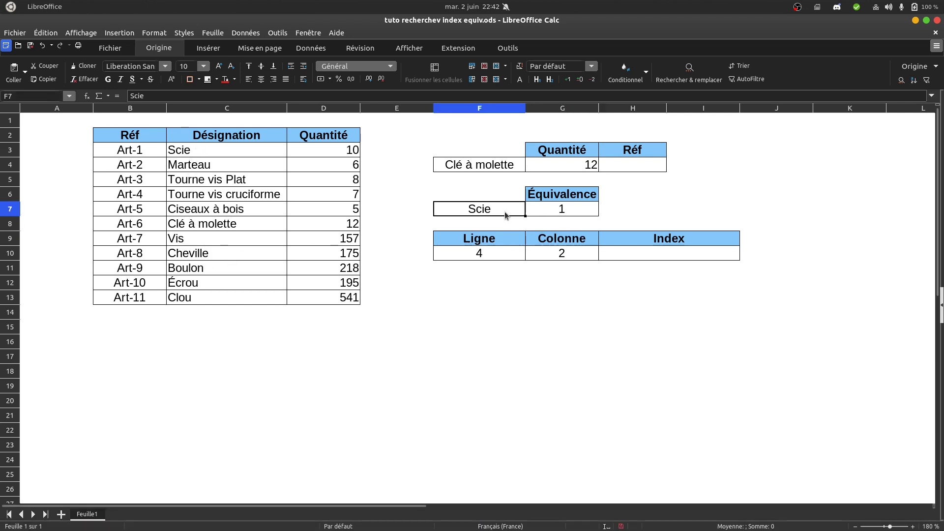
left_click(529, 211)
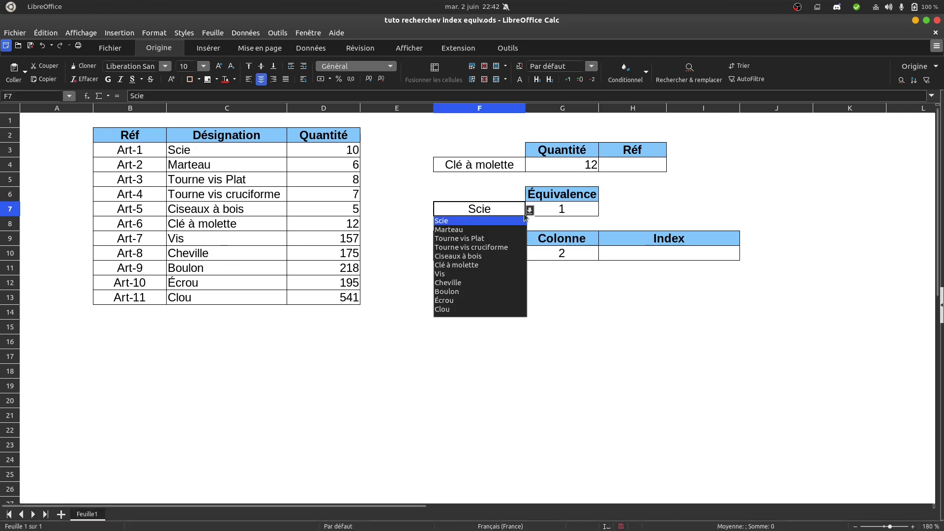
left_click(474, 281)
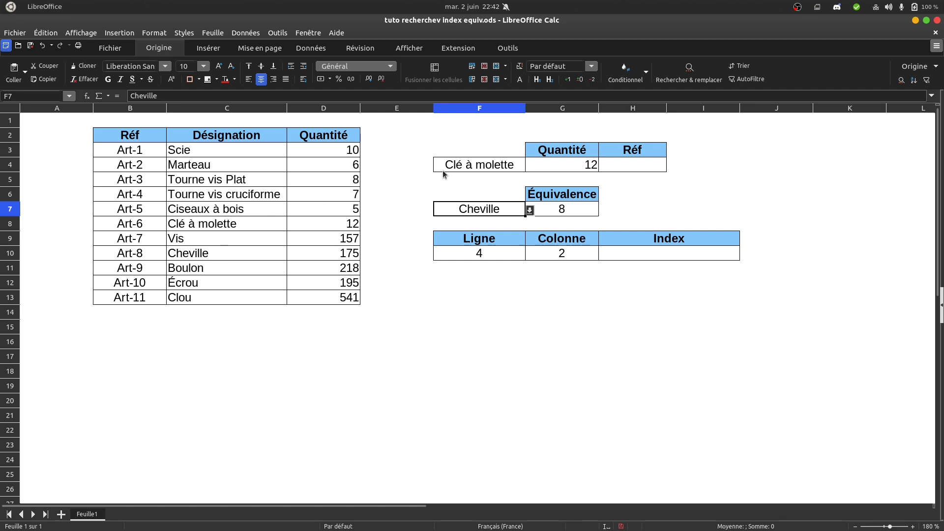
left_click(529, 209)
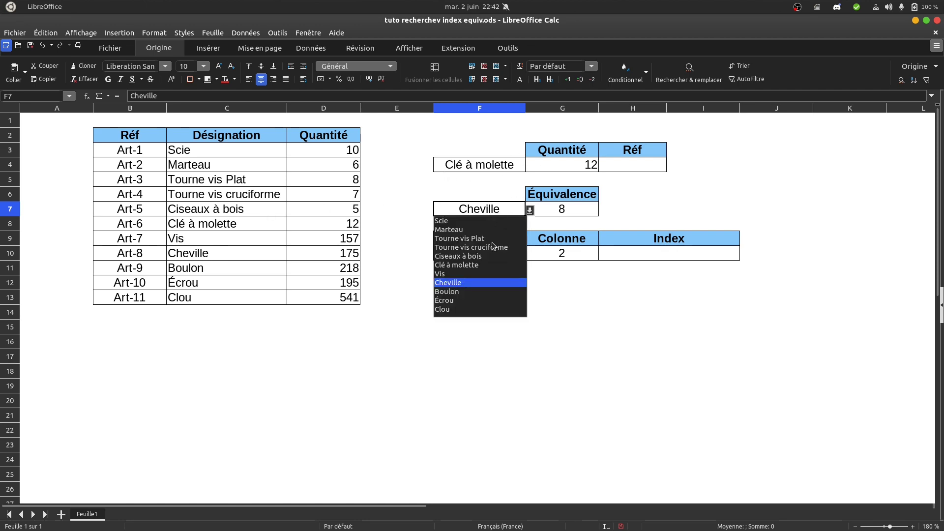
left_click(485, 263)
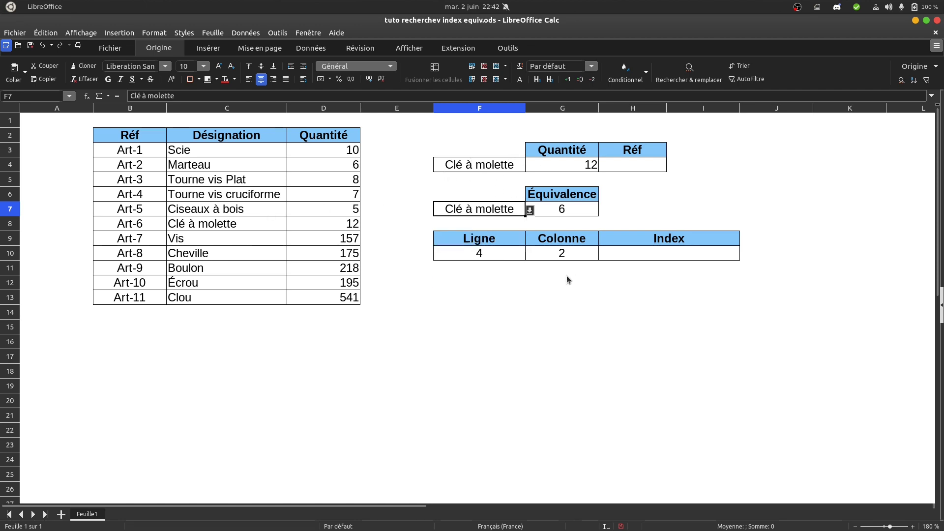
Step: Enter an INDEX formula in H10 with B3:D13 as reference, F10 as row and G10 as column
left_click(631, 254)
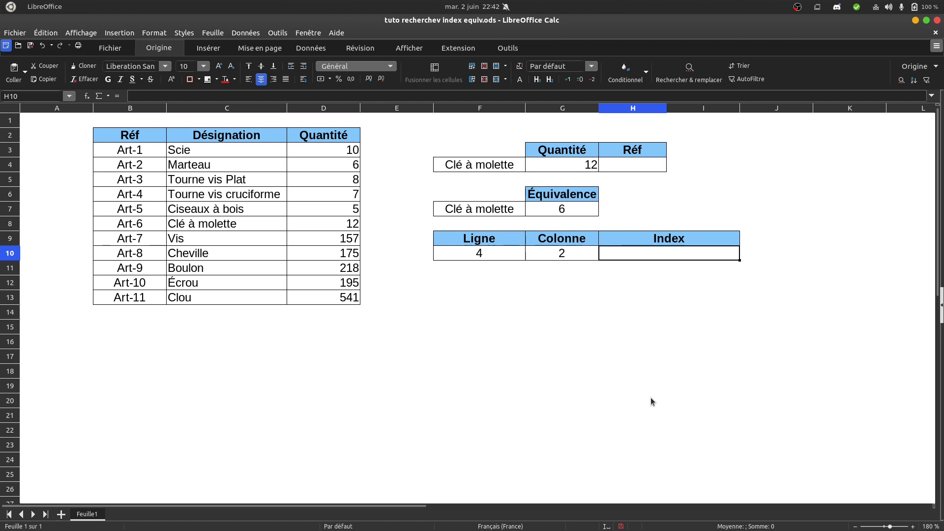
type("=")
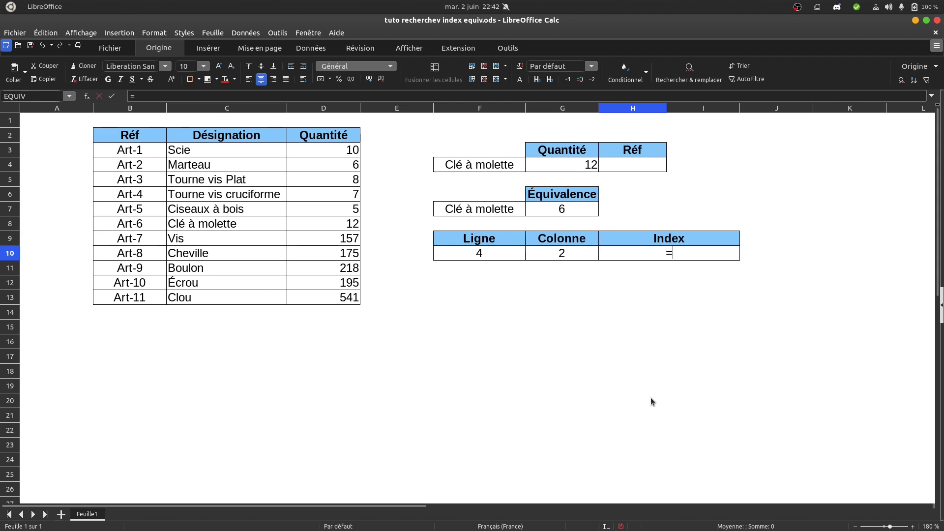
type("index")
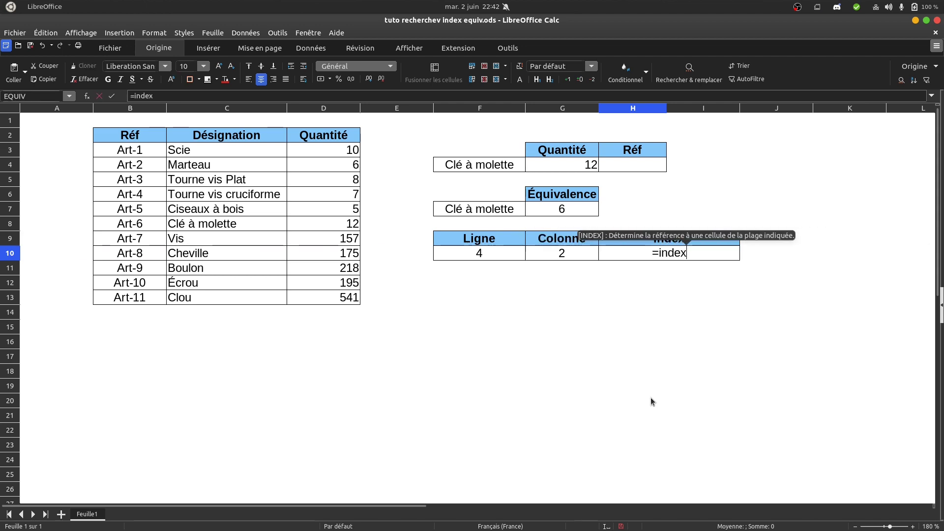
key("Return")
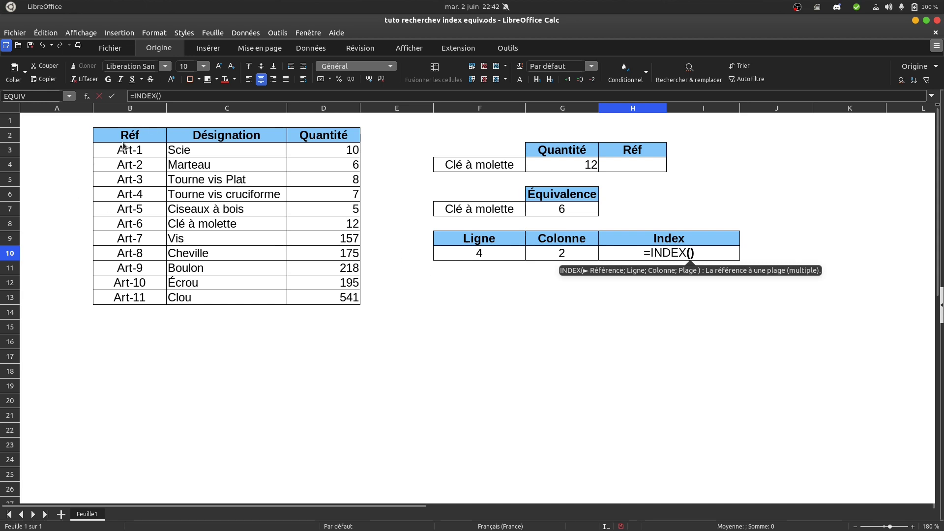
left_click_drag(125, 148, 311, 295)
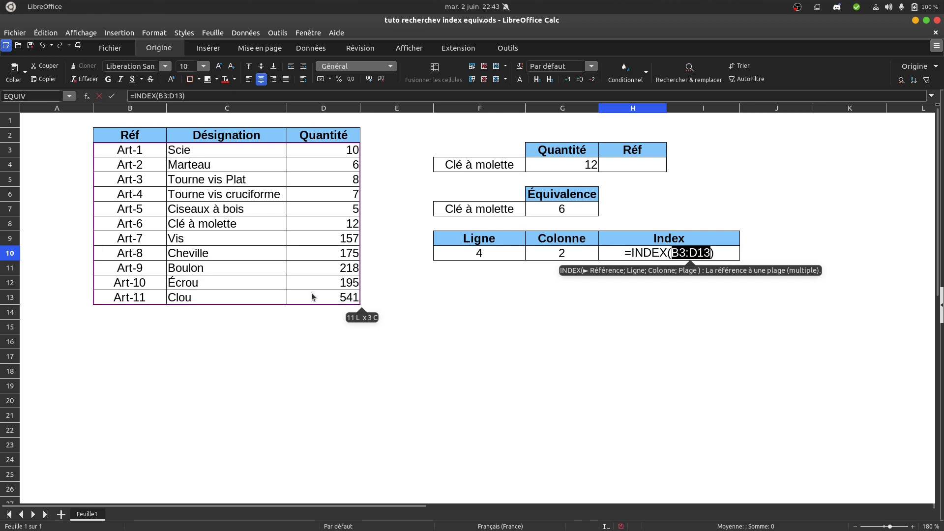
type(";")
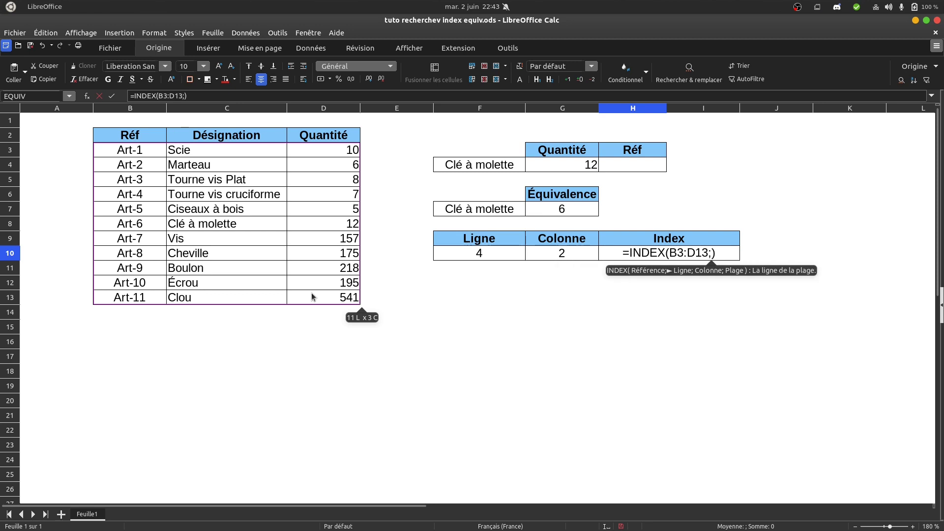
left_click(485, 254)
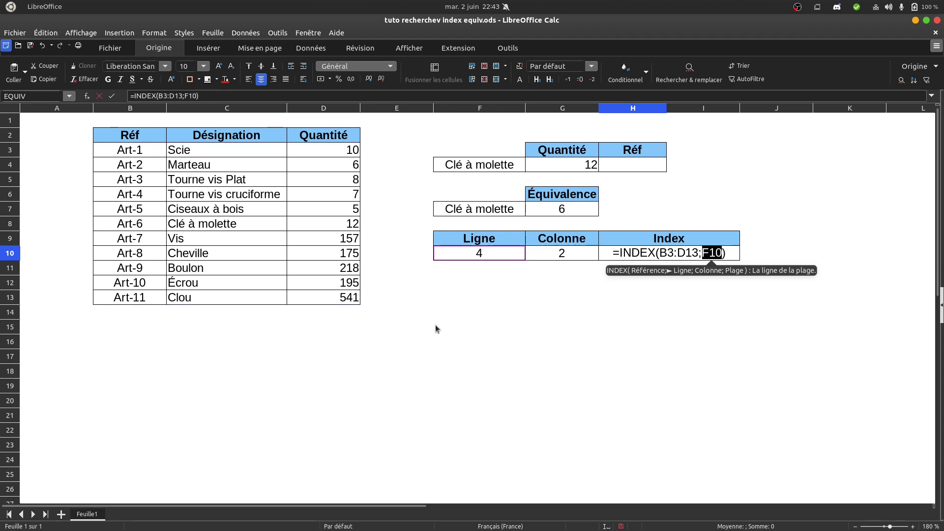
type(";")
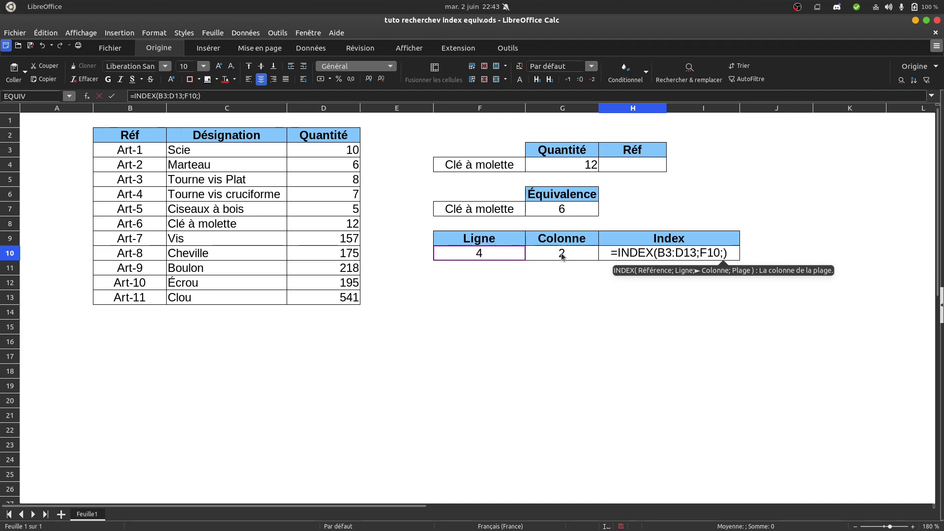
left_click(562, 254)
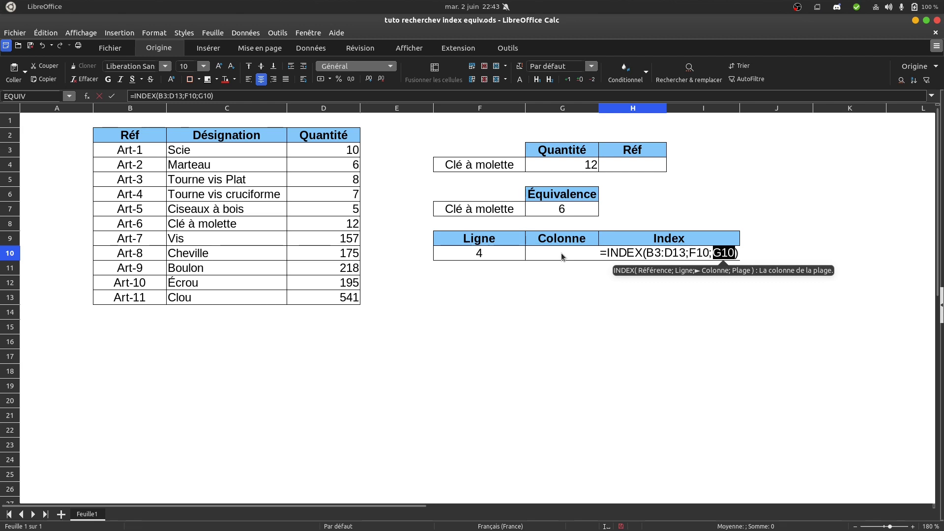
key("Return")
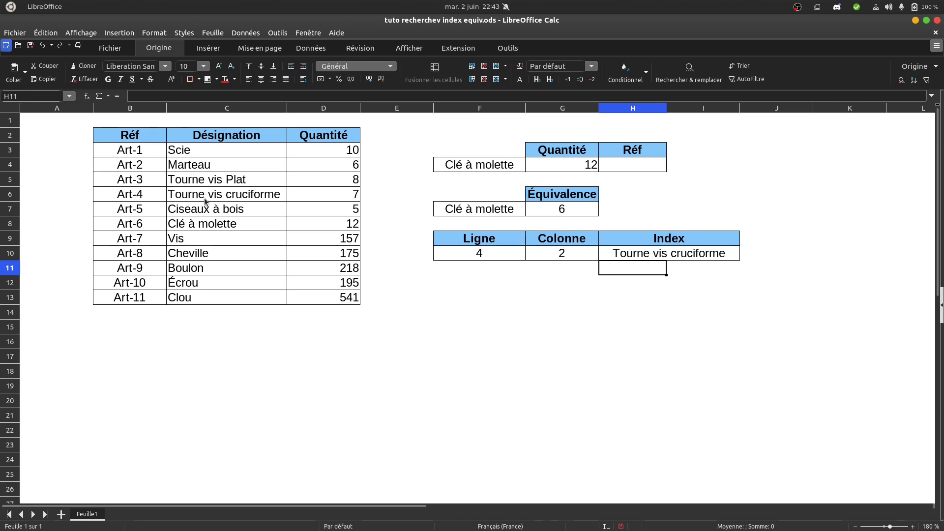
Step: Test the INDEX formula by changing the Ligne value in F10 to 7 and then to 11
left_click(480, 255)
left_click(530, 254)
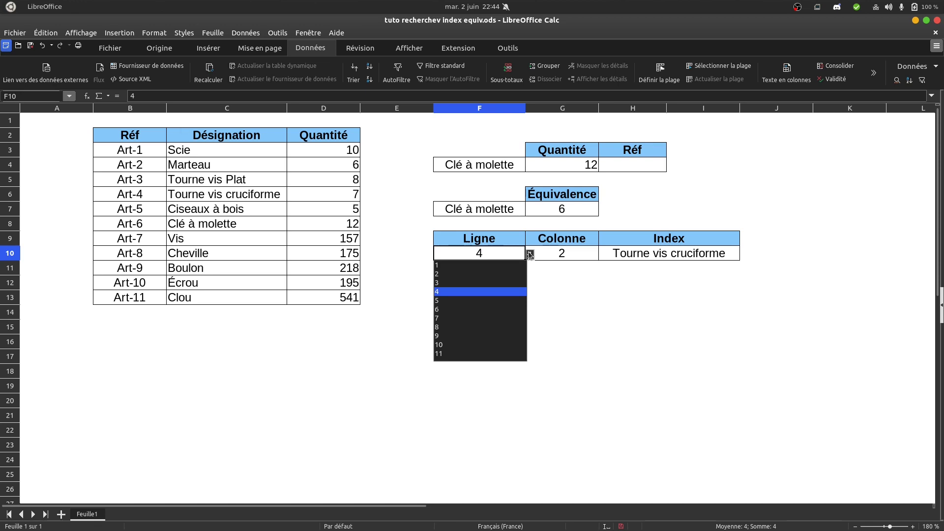
left_click(441, 321)
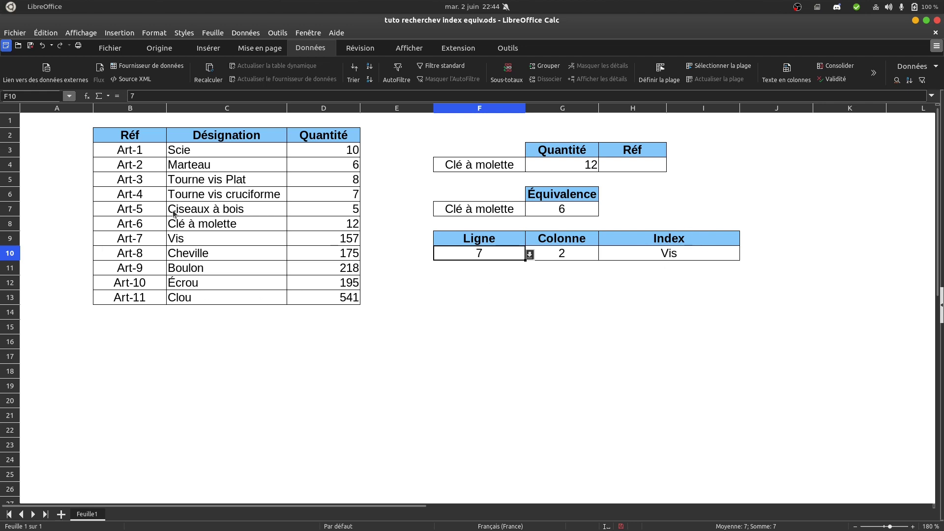
left_click(530, 255)
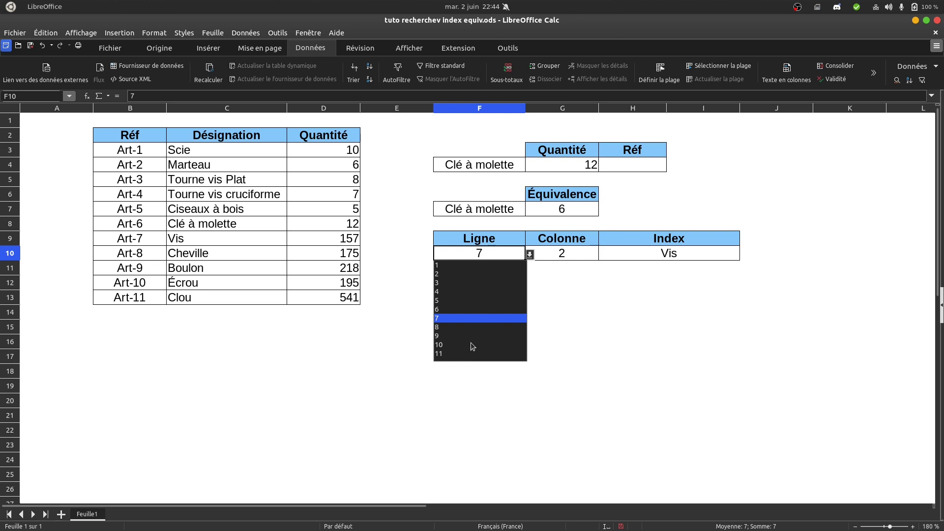
left_click(459, 354)
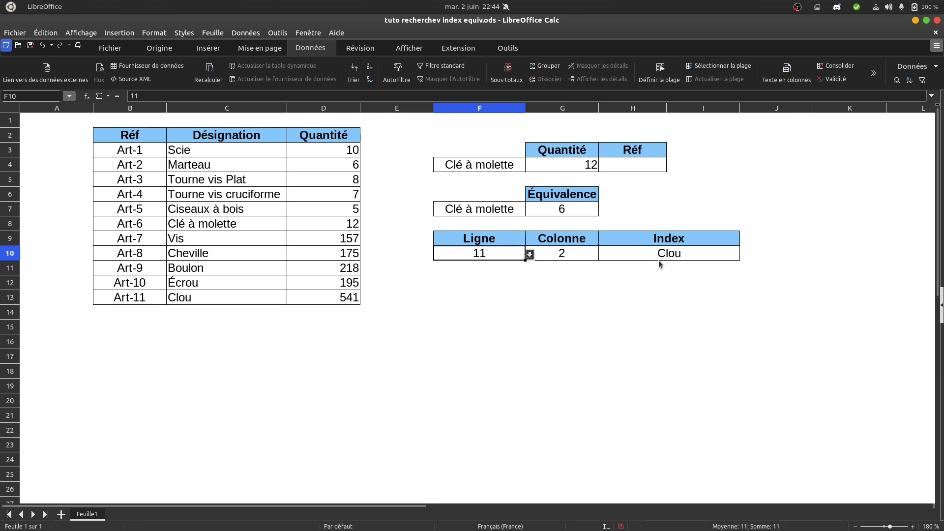
Step: Change the Colonne value in G10 to 3 and then to 1 to test the INDEX formula
left_click(554, 253)
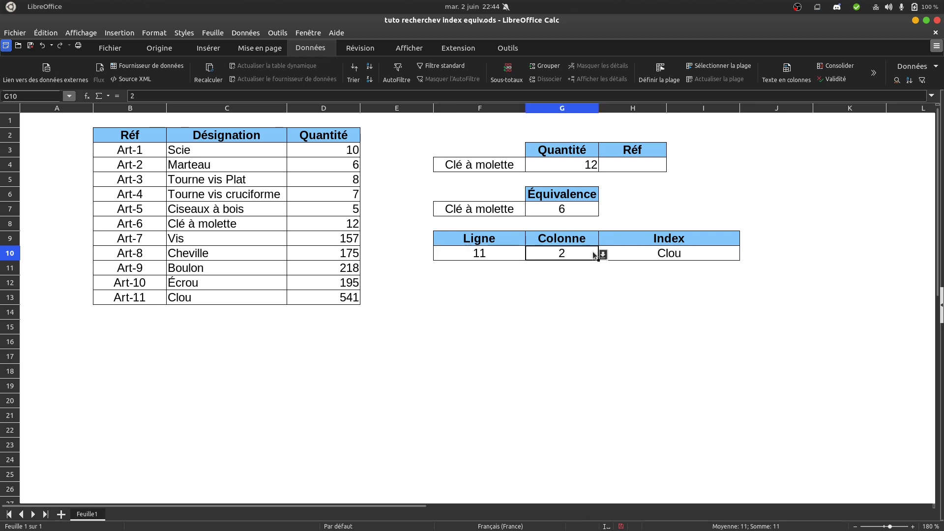
left_click(603, 255)
left_click(555, 282)
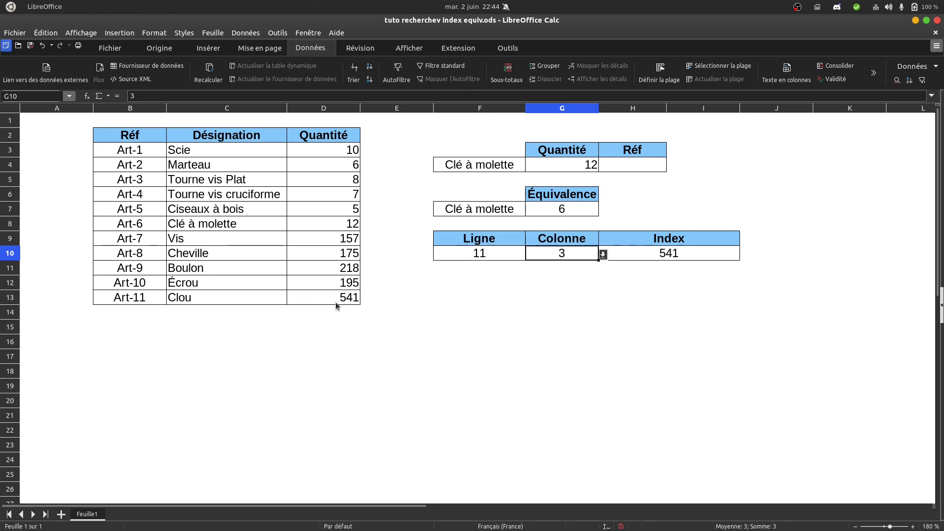
left_click(603, 255)
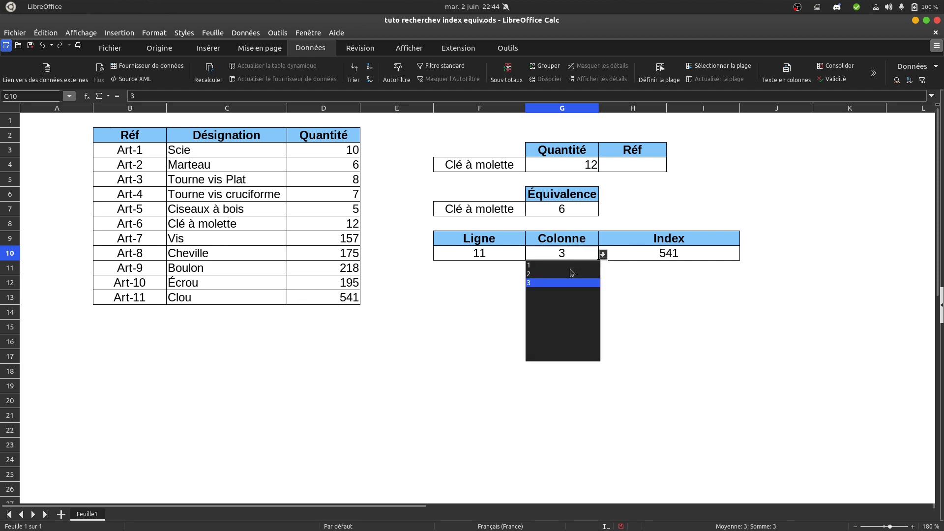
left_click(569, 267)
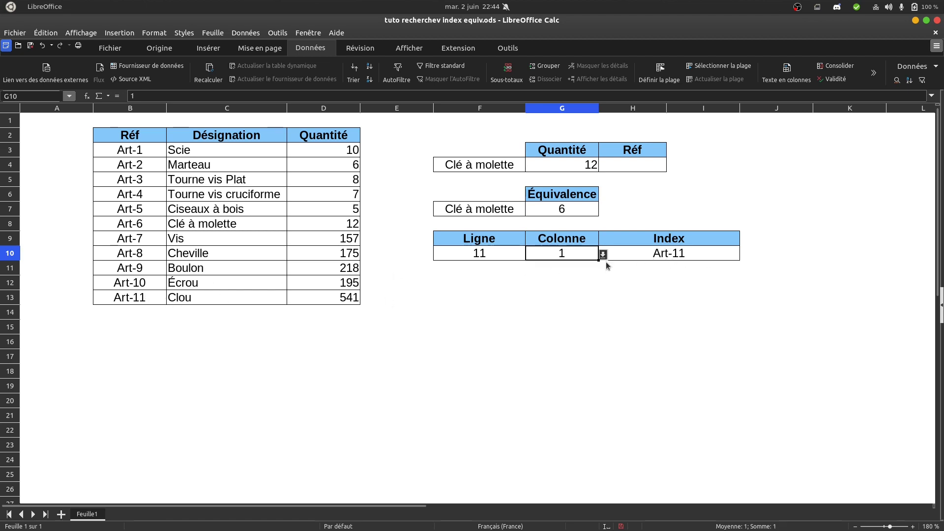
Step: Test the INDEX formula by setting the Colonne value in G10 to 2 and the Ligne value in F10 to 4
left_click(603, 254)
left_click(572, 274)
left_click(516, 251)
left_click(530, 255)
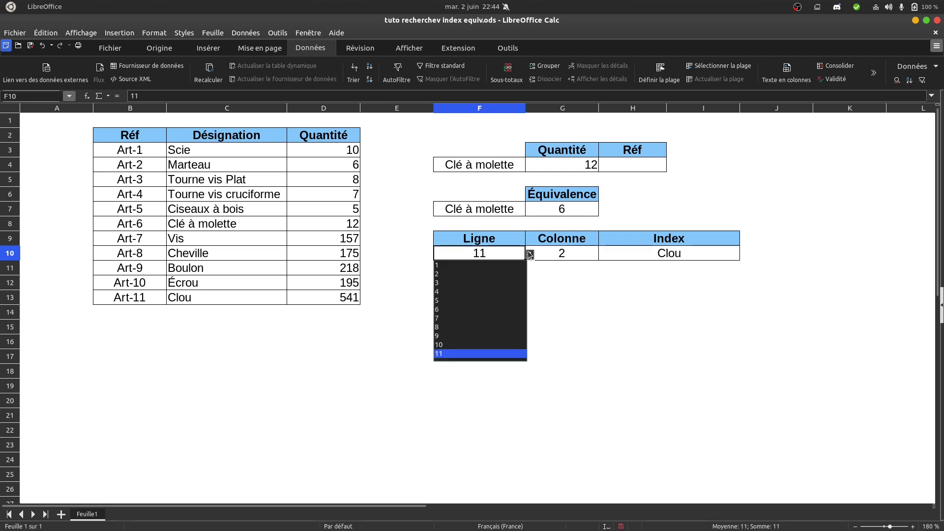
left_click(490, 293)
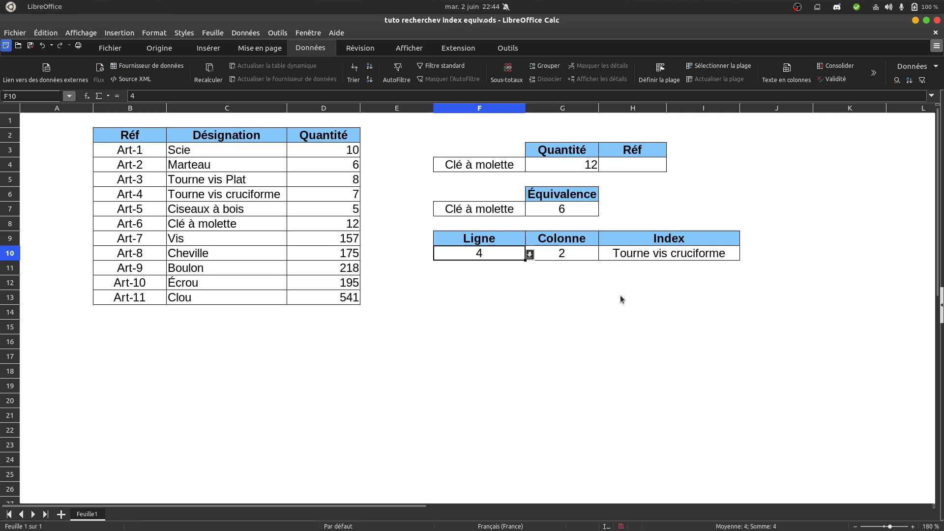
Step: Enter an INDEX formula in H11 with only the Réf range B3:B13 as reference and F10 as row
left_click(665, 269)
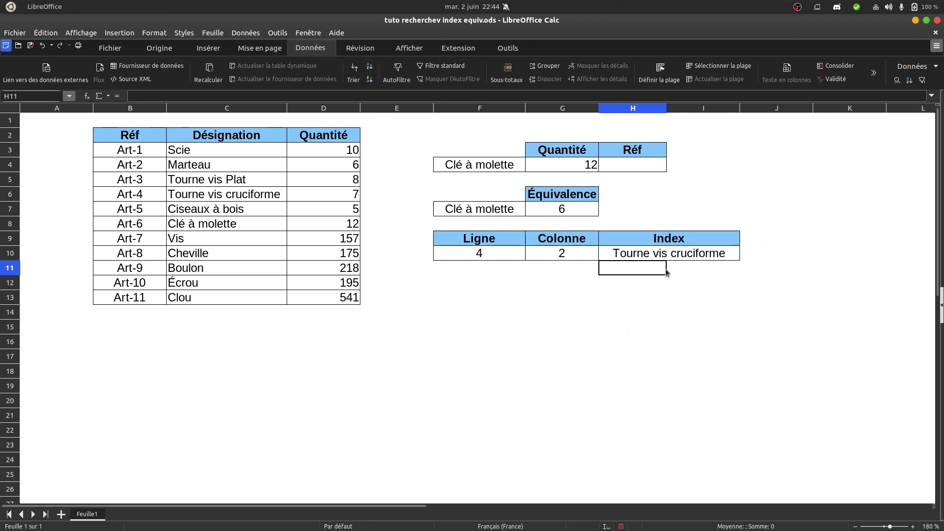
type("=index")
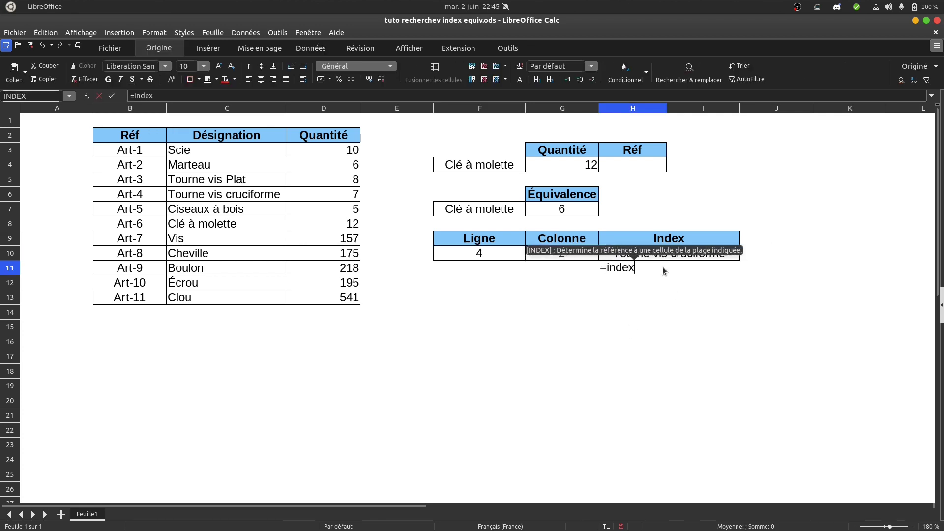
type("(")
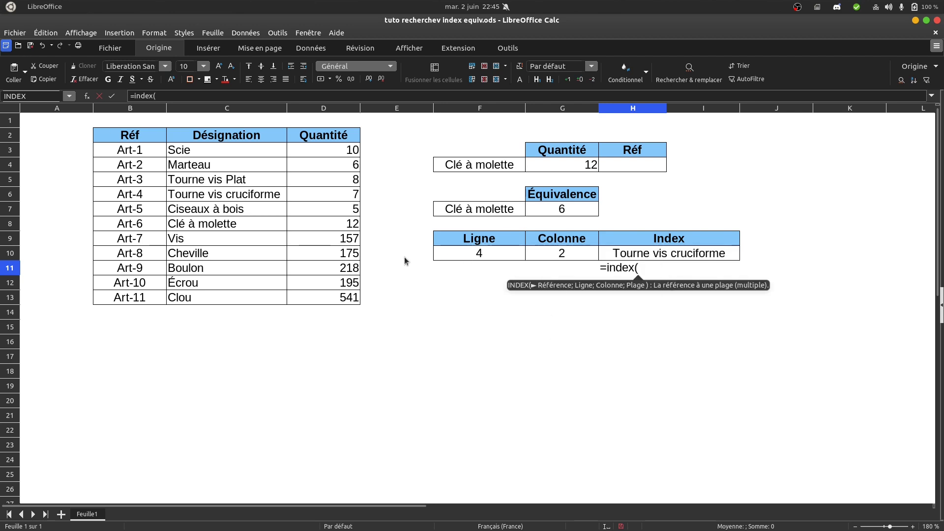
left_click_drag(131, 150, 141, 293)
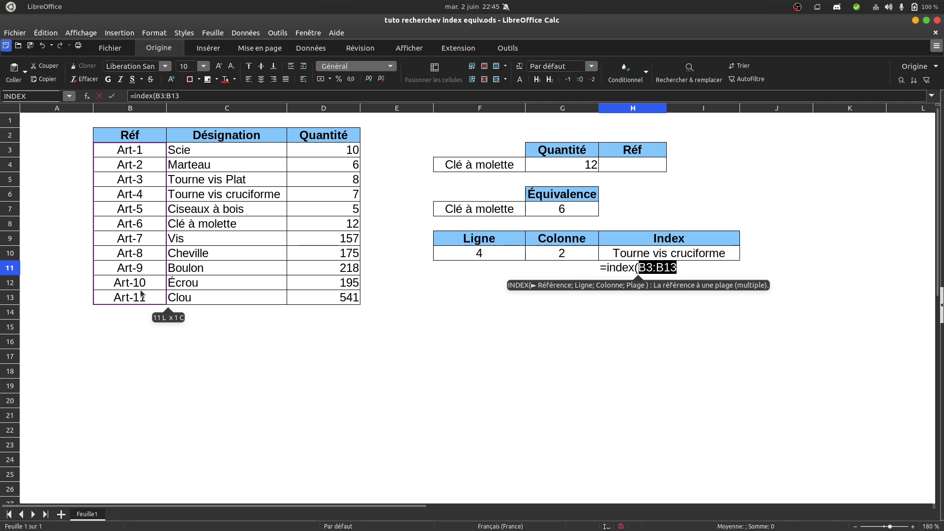
type(";")
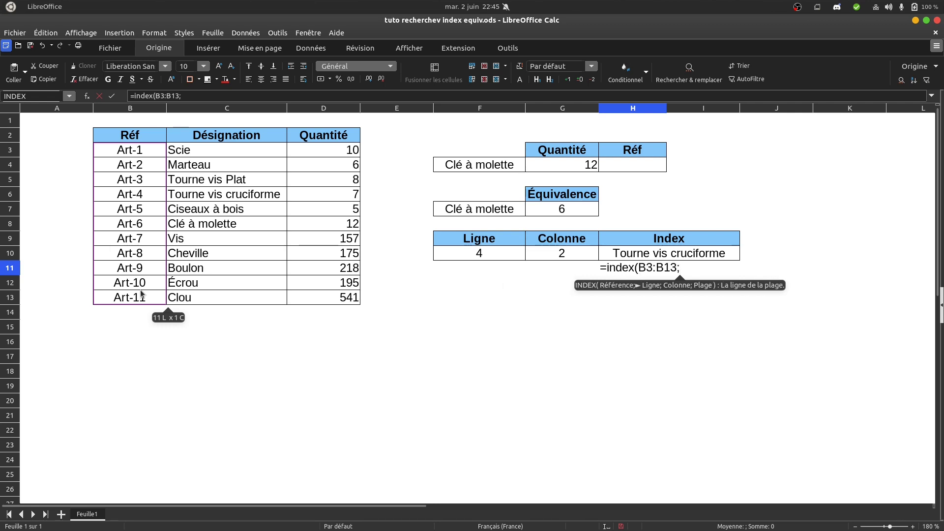
left_click(476, 258)
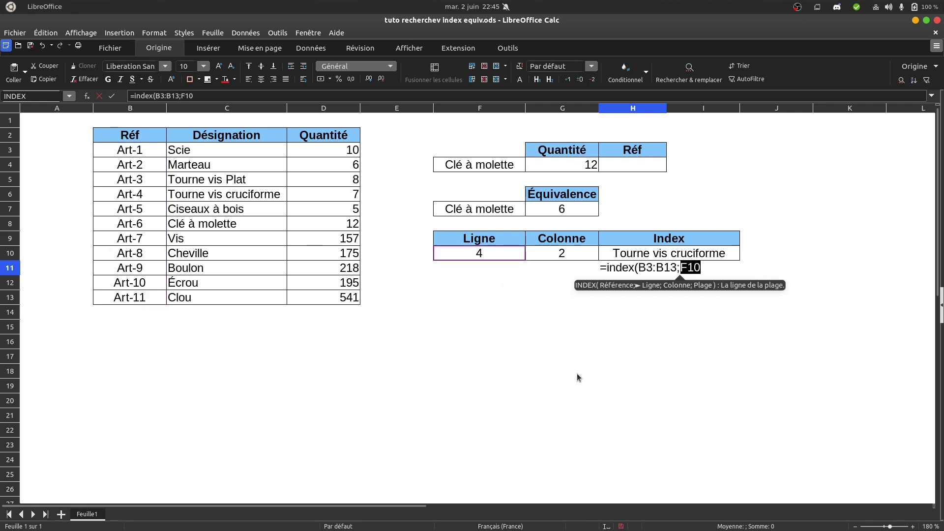
type(")")
key("Return")
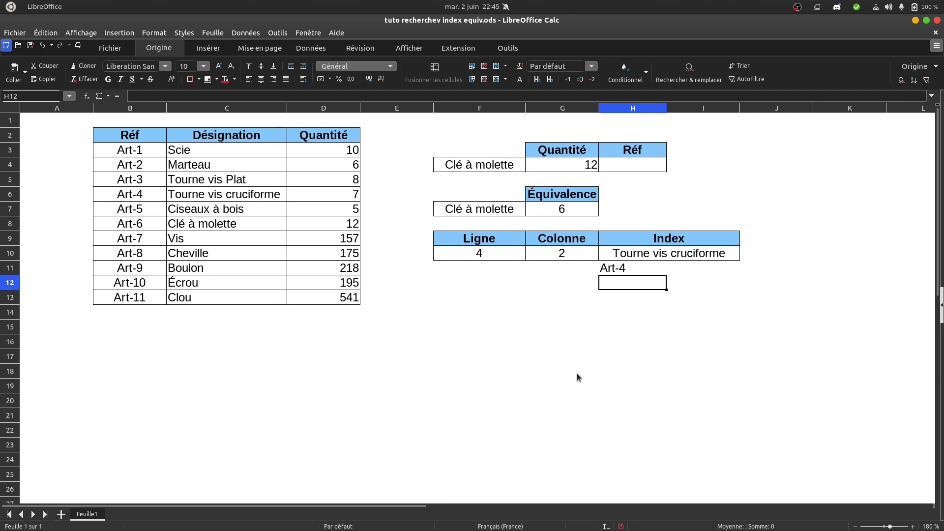
Step: Test the single-column INDEX formula by changing the Ligne value in F10 to 8
left_click(480, 252)
left_click(530, 254)
left_click(478, 328)
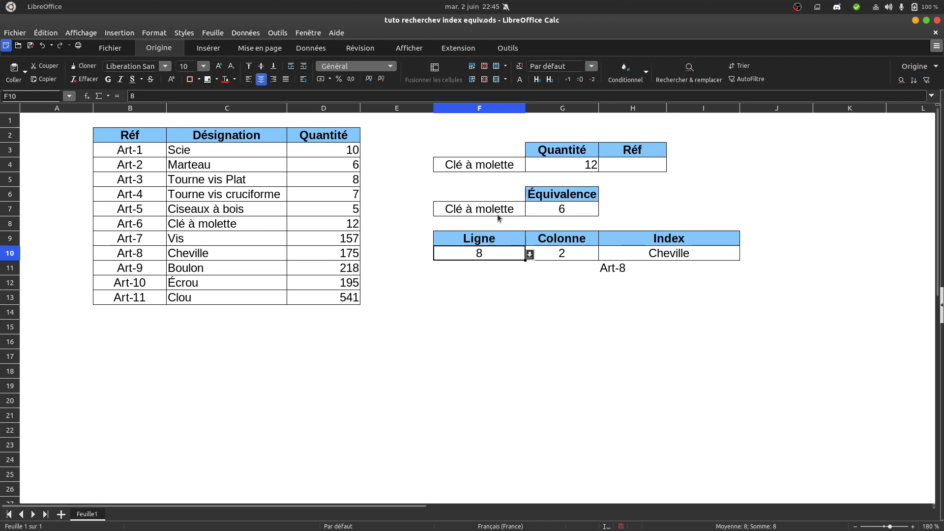
Step: Enter an INDEX formula in H7 with B3:B13 as reference and the Équivalence result in G7 as row
left_click(618, 210)
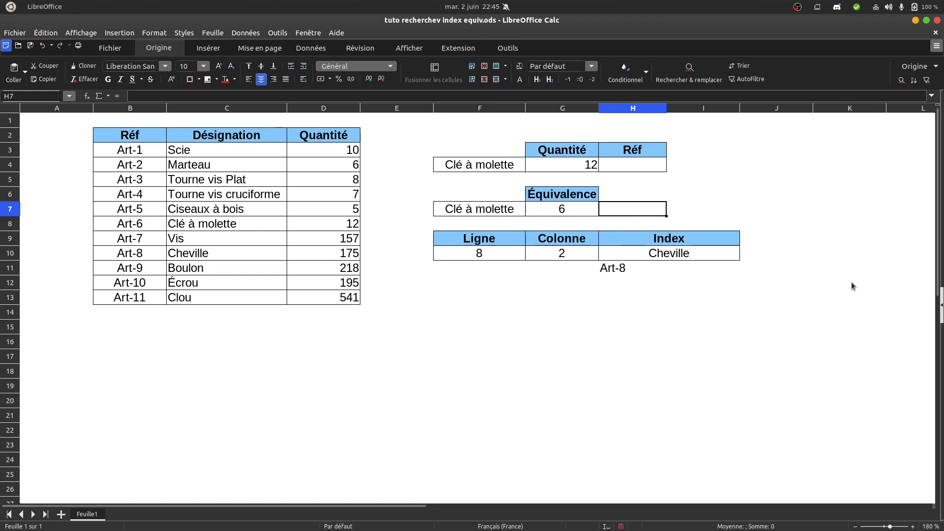
type("=")
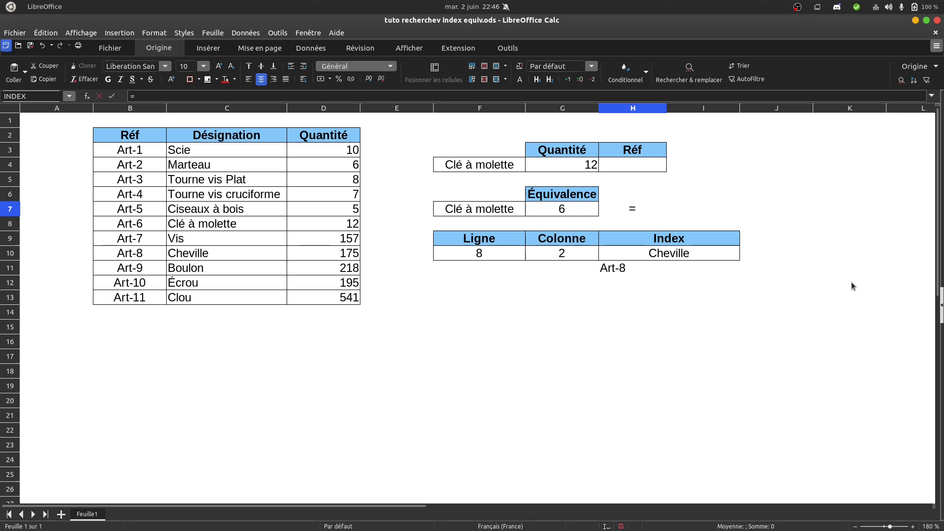
type("ind")
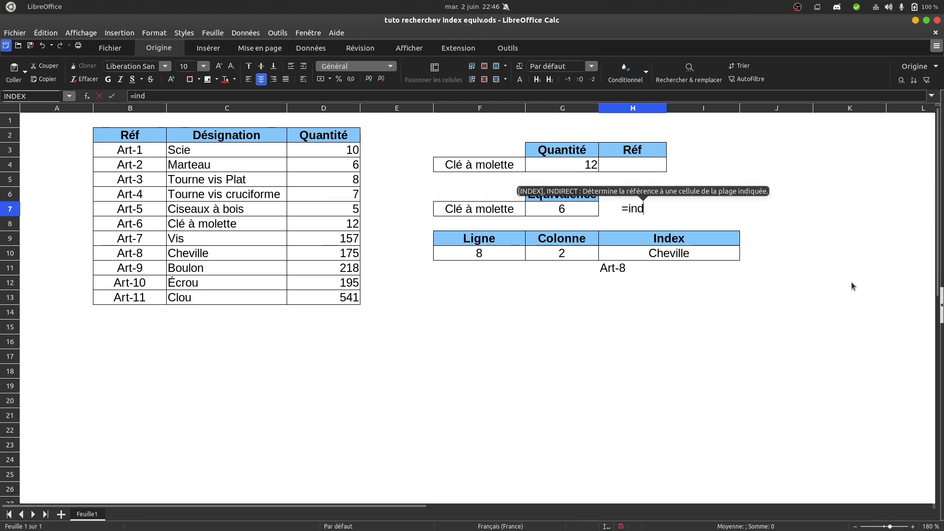
type("ex(")
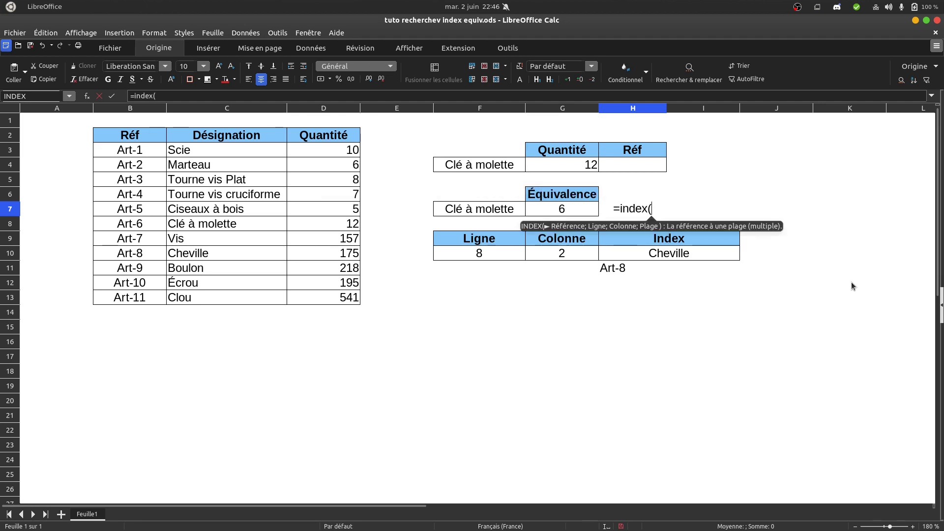
left_click_drag(128, 149, 146, 301)
type(";")
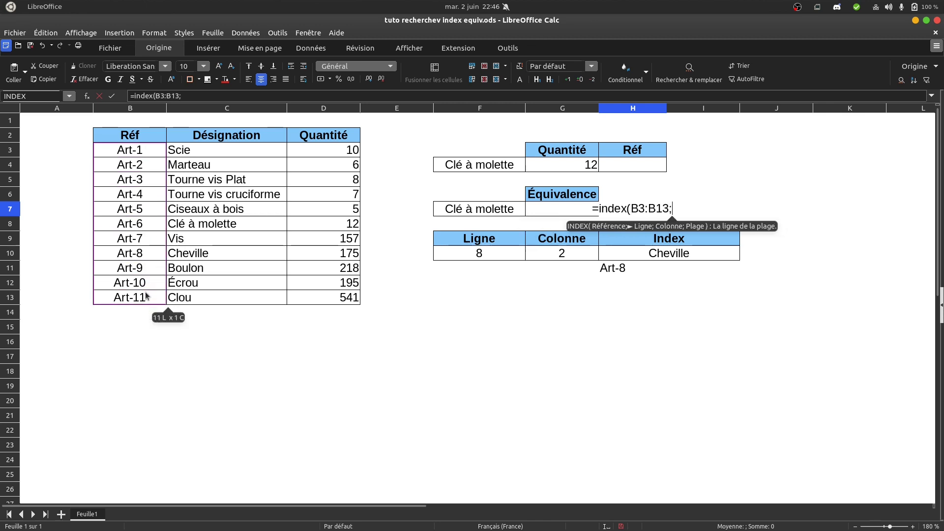
left_click(536, 211)
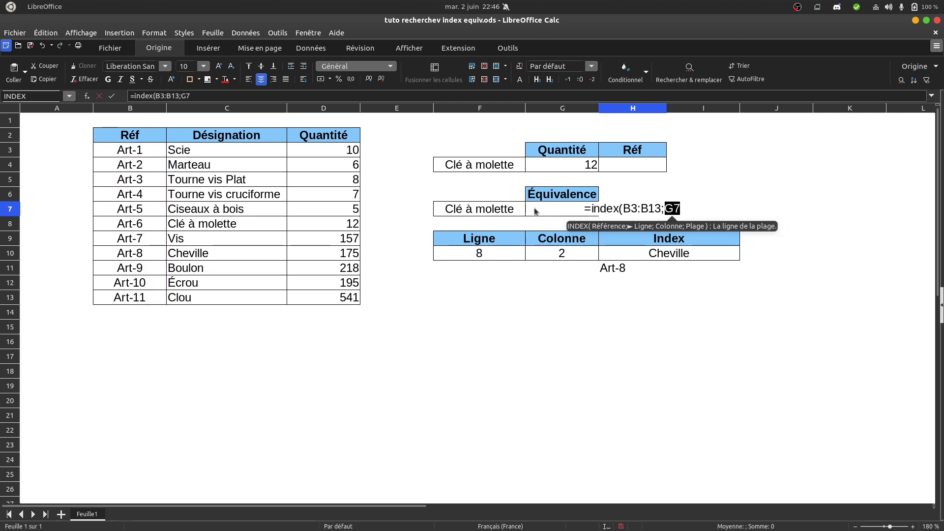
type(")")
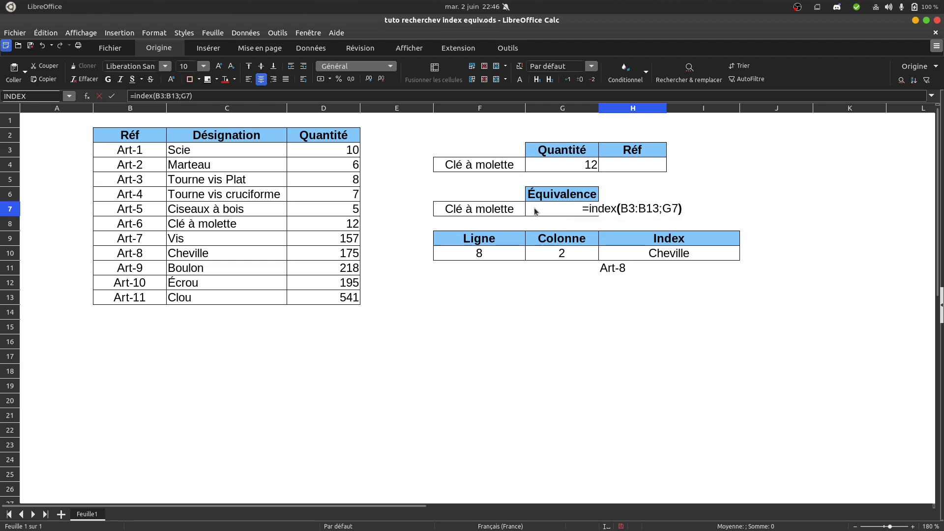
key("Return")
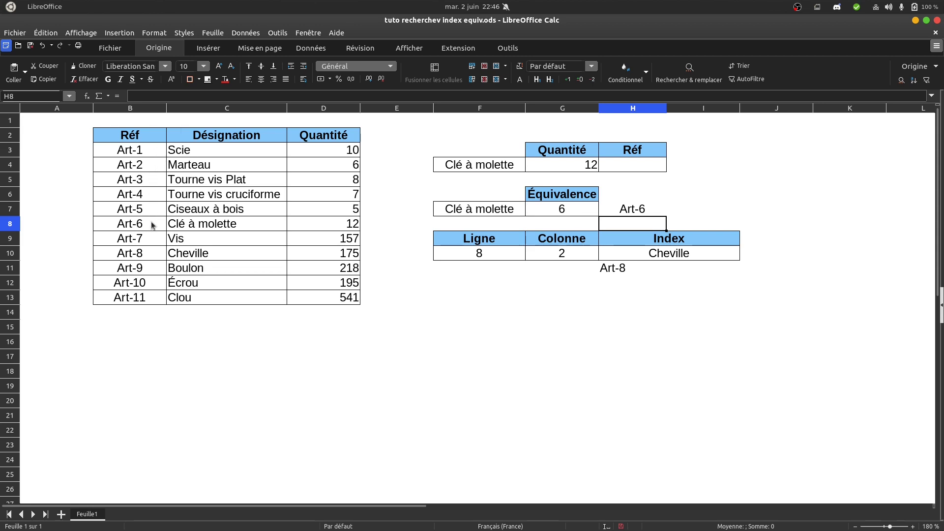
Step: Test the combined INDEX and EQUIV lookup by changing the article in F7 to Écrou
left_click(472, 213)
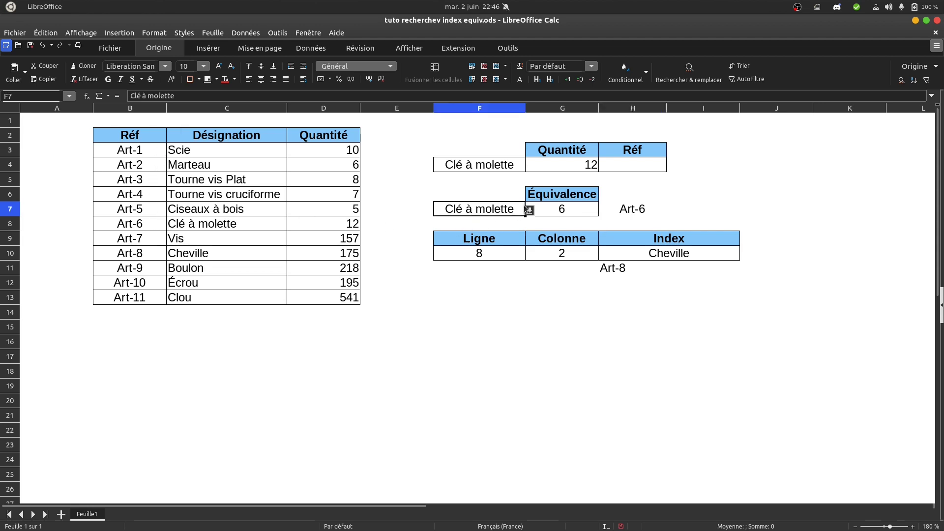
left_click(529, 209)
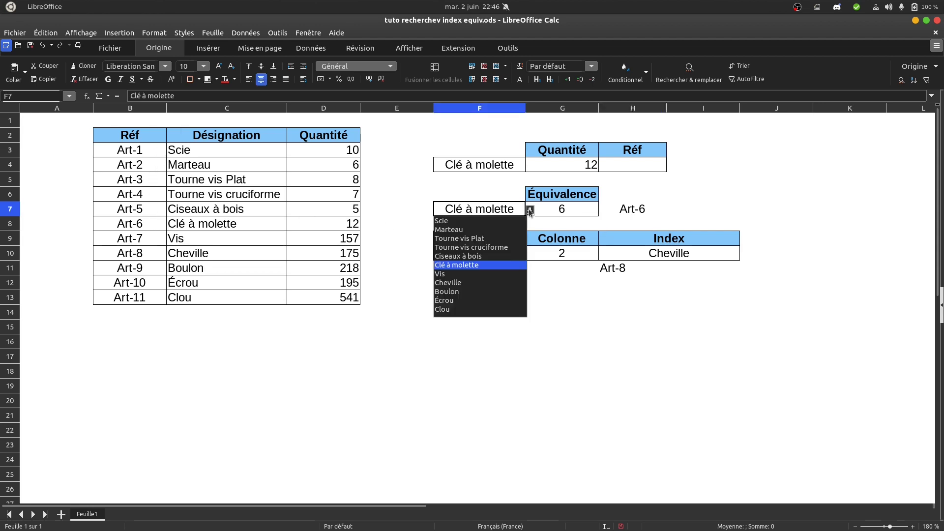
left_click(450, 299)
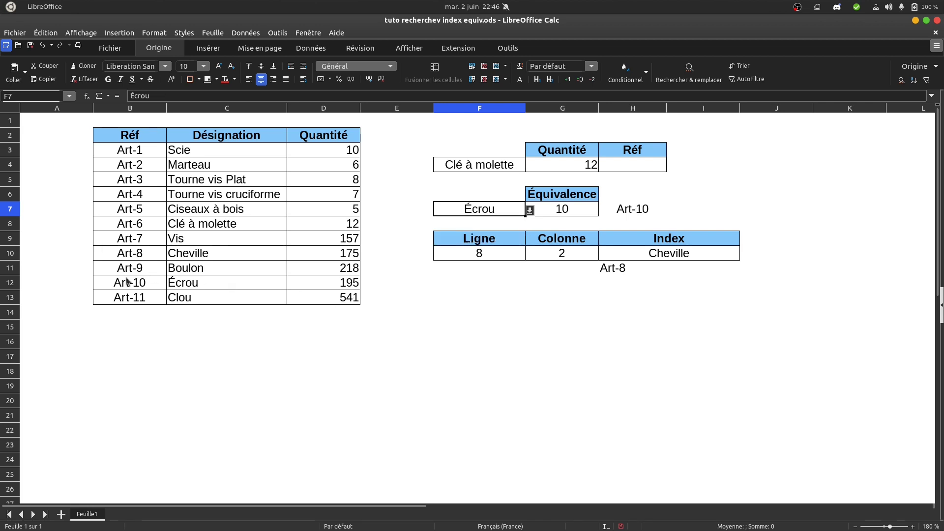
Step: Examine the row argument of the INDEX formula in H7 and the EQUIV formula in G7 that supplies it
left_click(630, 216)
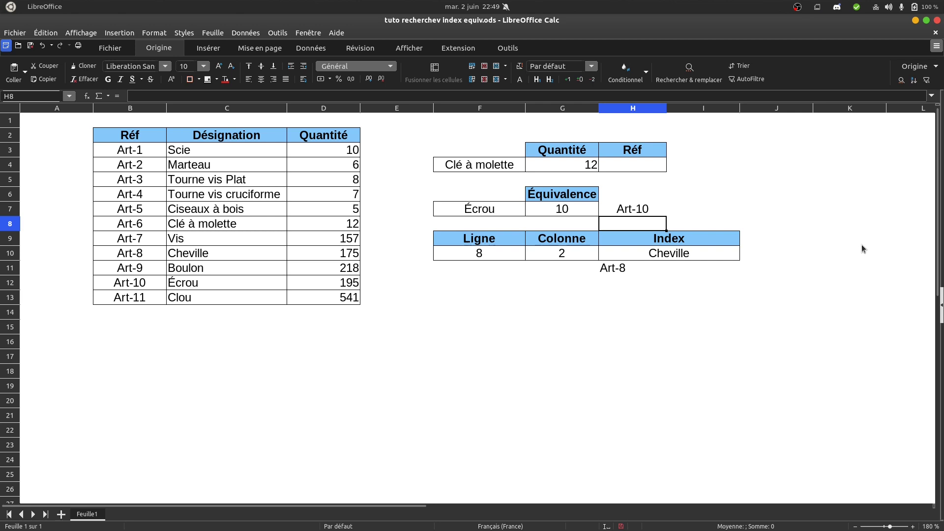
left_click(628, 212)
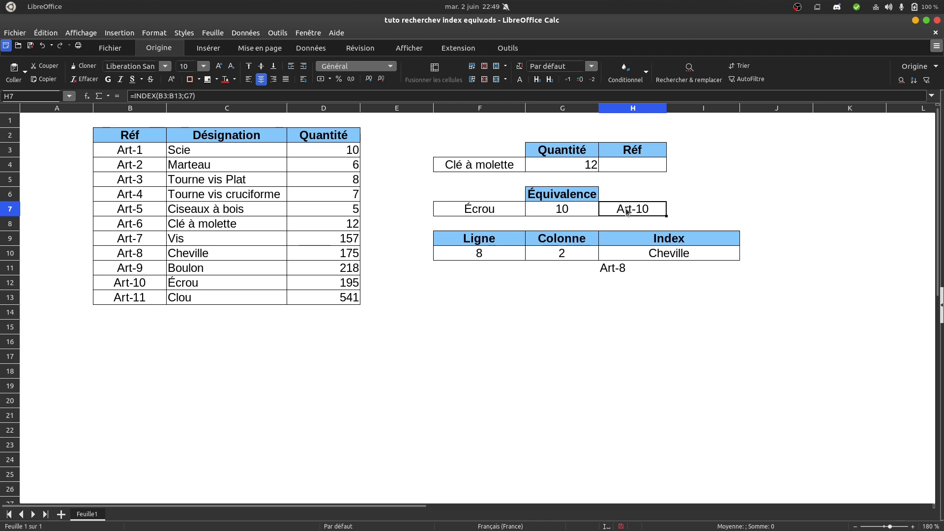
double_click(628, 212)
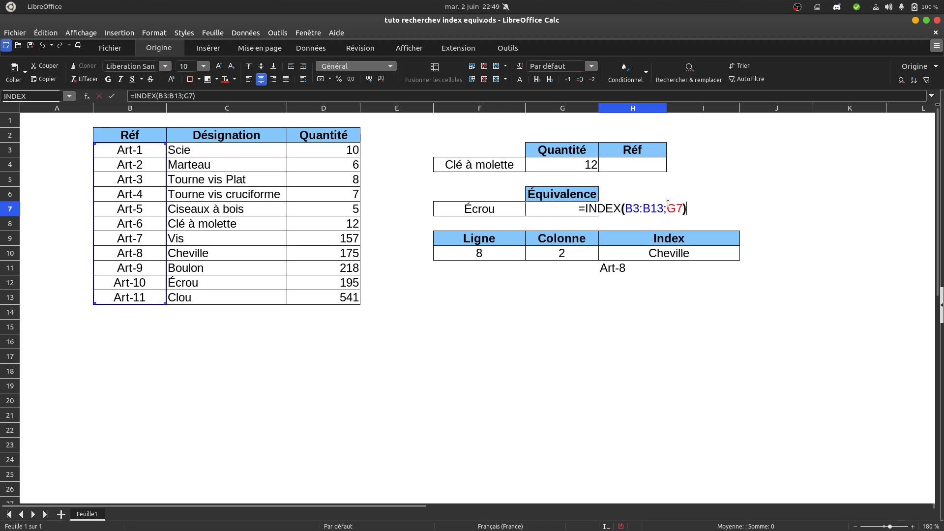
left_click_drag(668, 203, 683, 206)
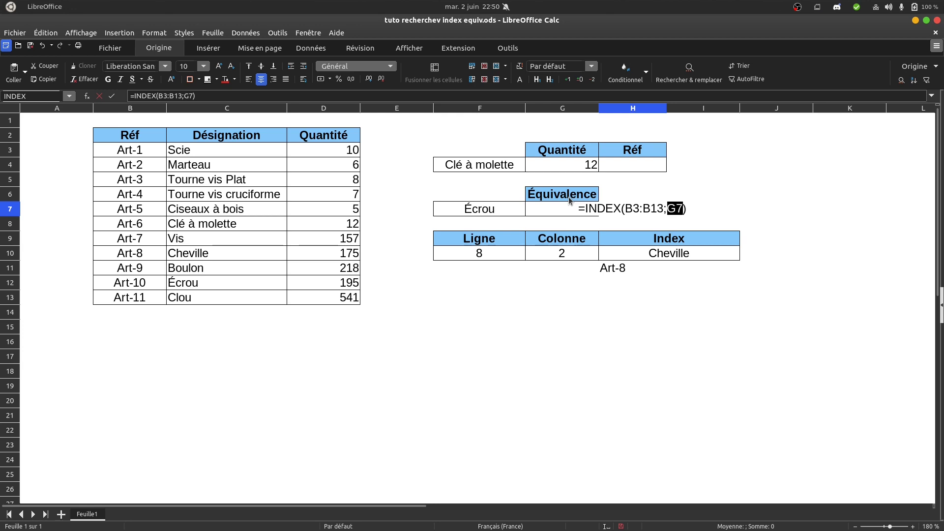
key("Return")
double_click(570, 210)
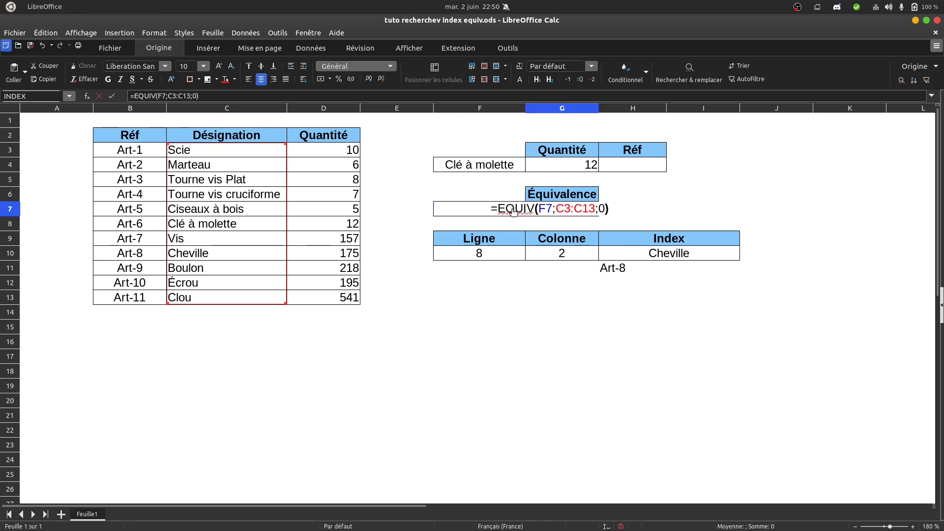
left_click_drag(498, 210, 629, 166)
key("Escape")
Step: Begin an INDEX formula in the Réf cell H4 with the range B3:B13 as its reference
left_click(628, 163)
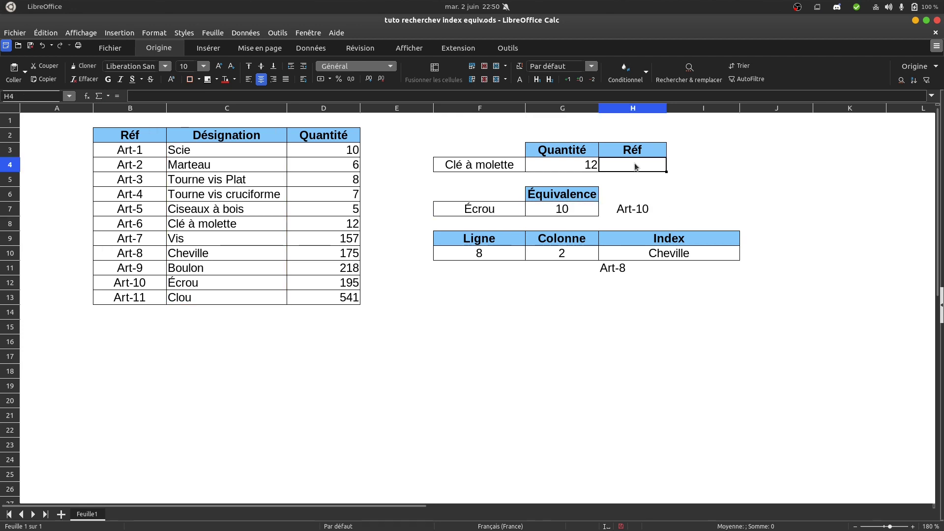
type("=")
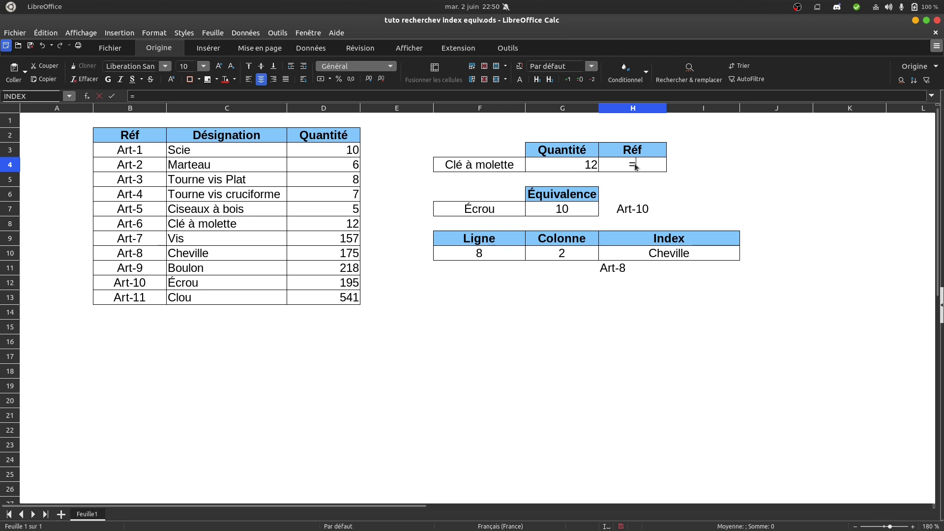
type("inde")
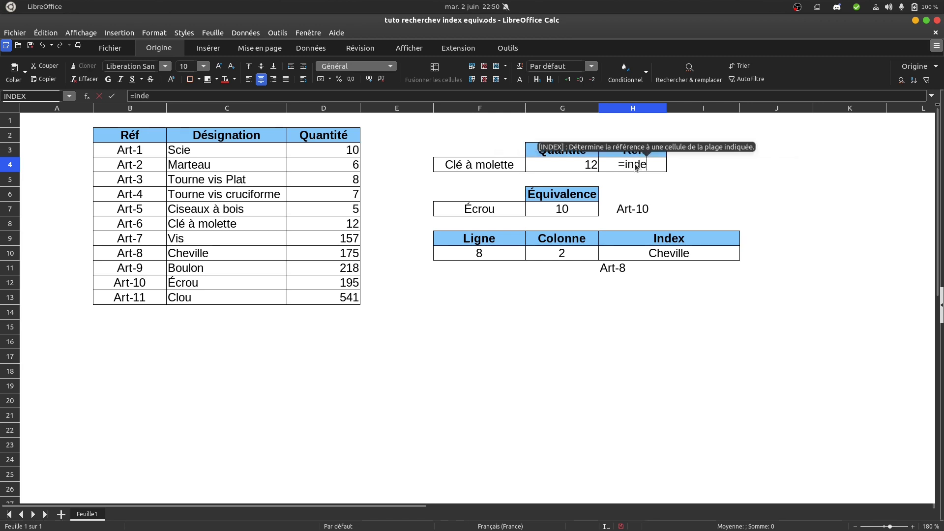
key("Return")
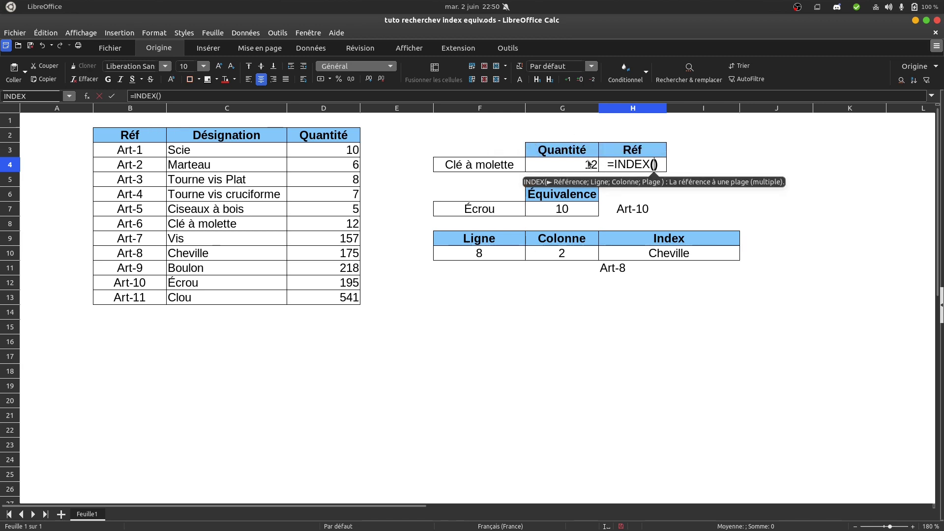
left_click(140, 150)
left_click_drag(140, 169, 146, 298)
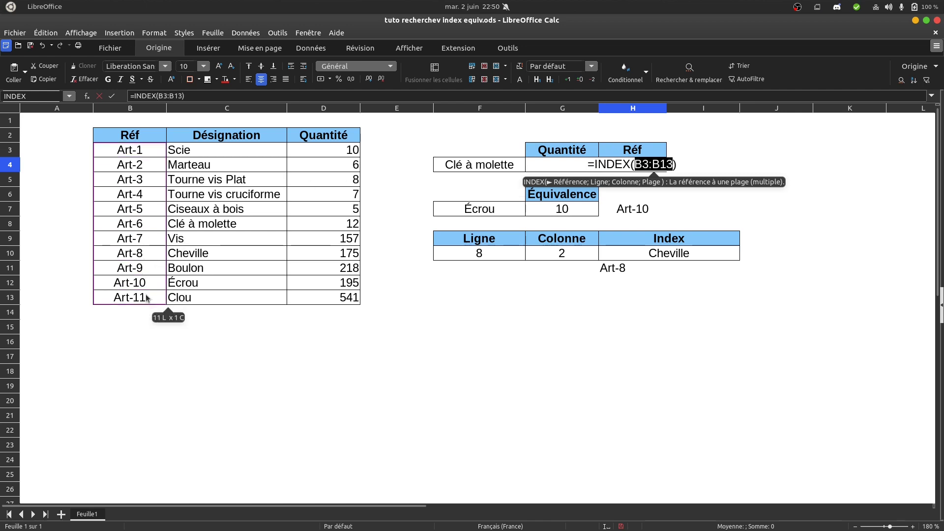
type(";")
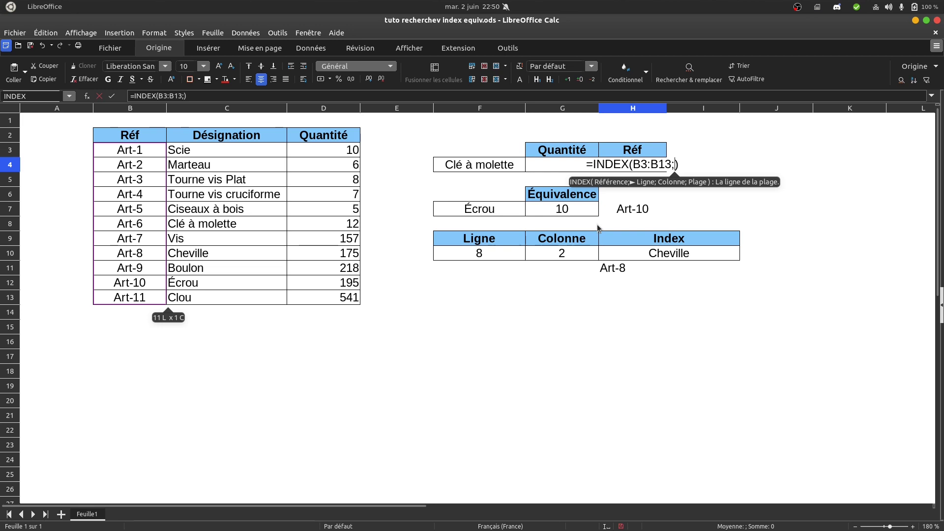
Step: Nest EQUIV(F4;C3:C13;0) as the row argument of the INDEX formula in H4 and complete the formula
type("equiv")
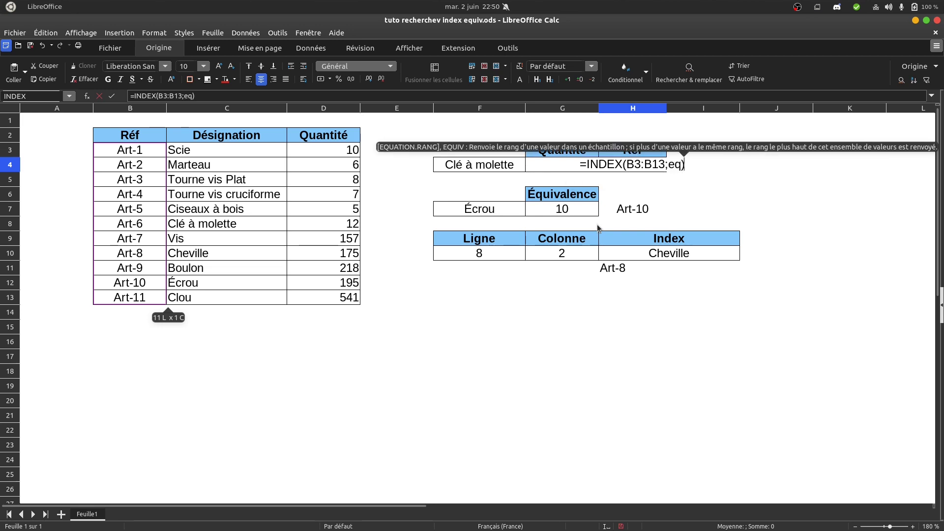
key("Return")
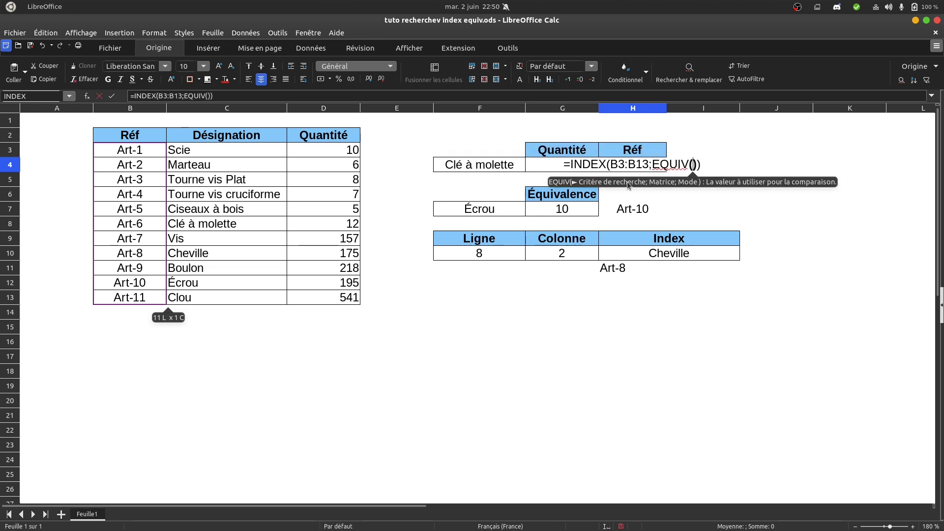
left_click(509, 167)
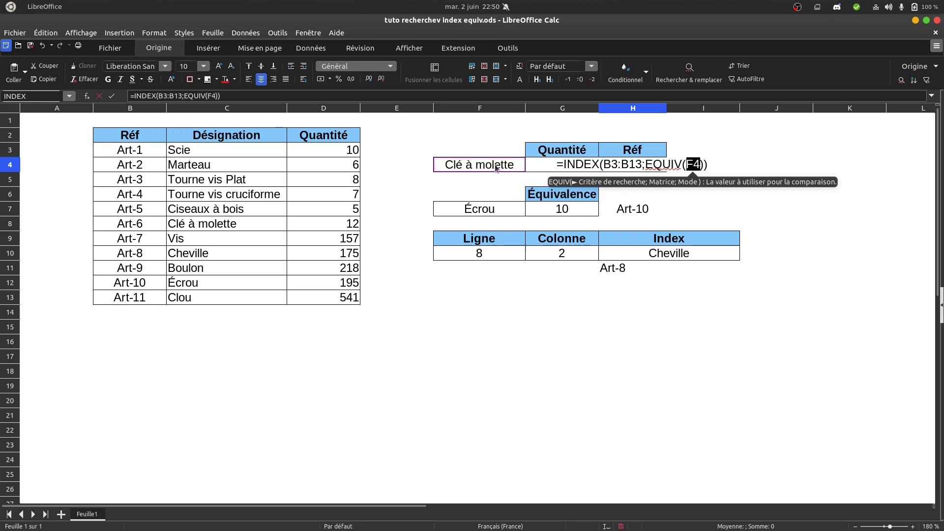
type(";")
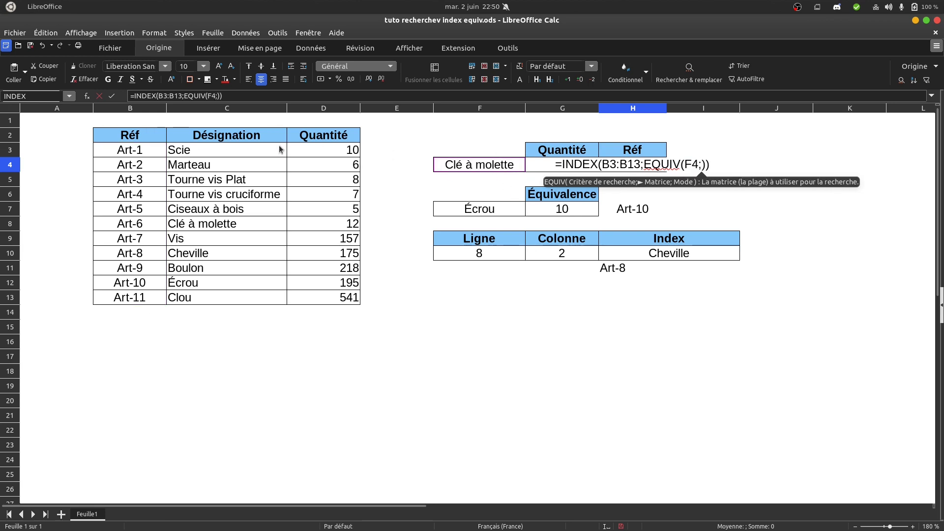
left_click_drag(277, 151, 253, 297)
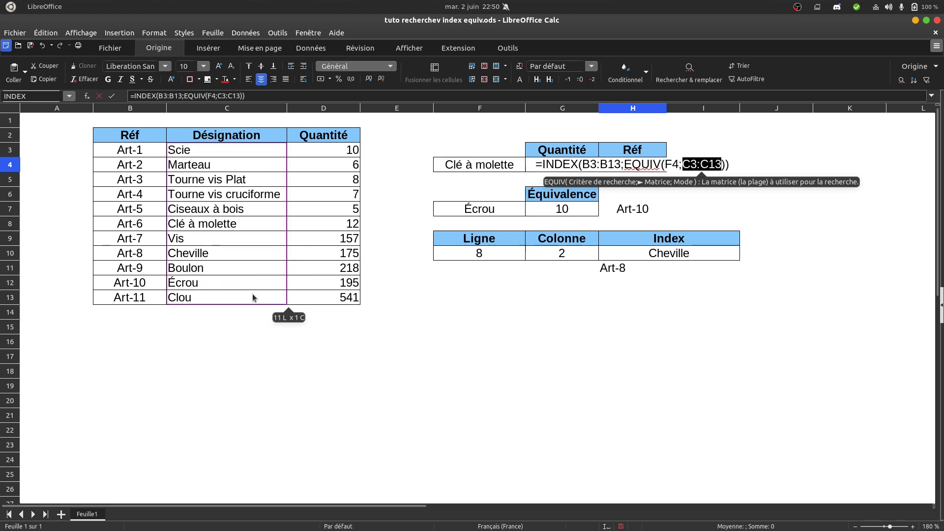
type(";")
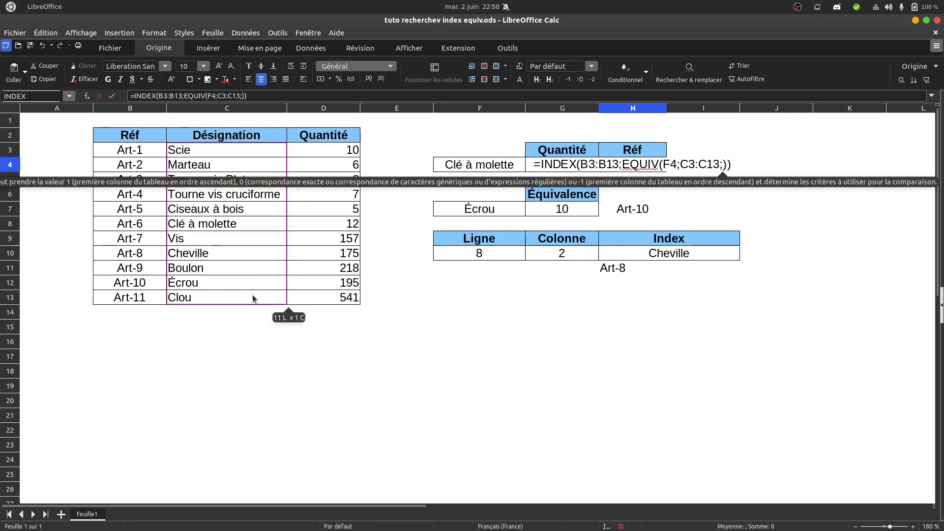
type("0")
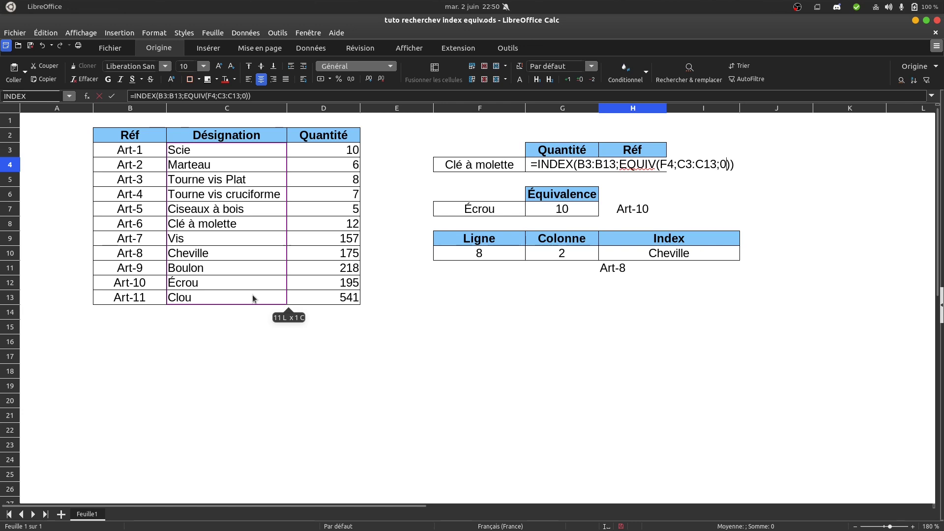
key("Return")
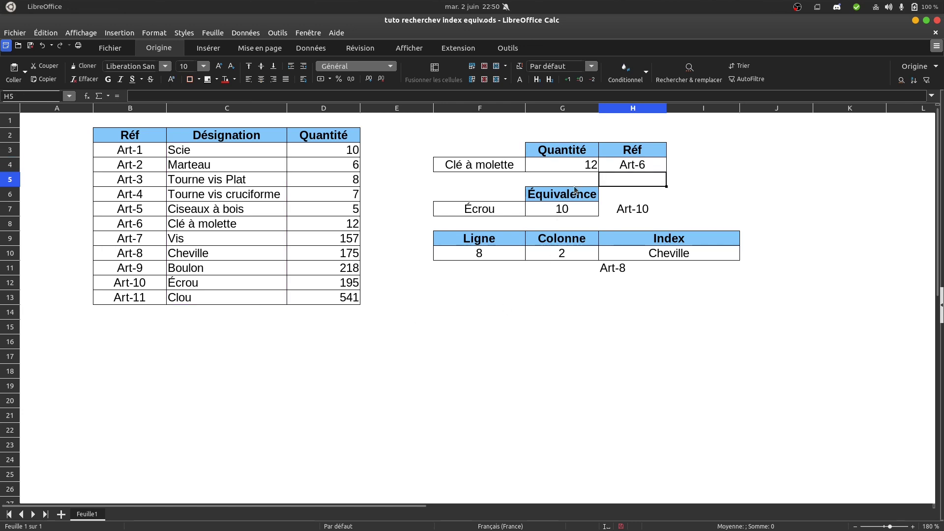
Step: Test the Quantité and Réf lookups in row 4 by changing the article in F4 to Boulon
left_click(659, 164)
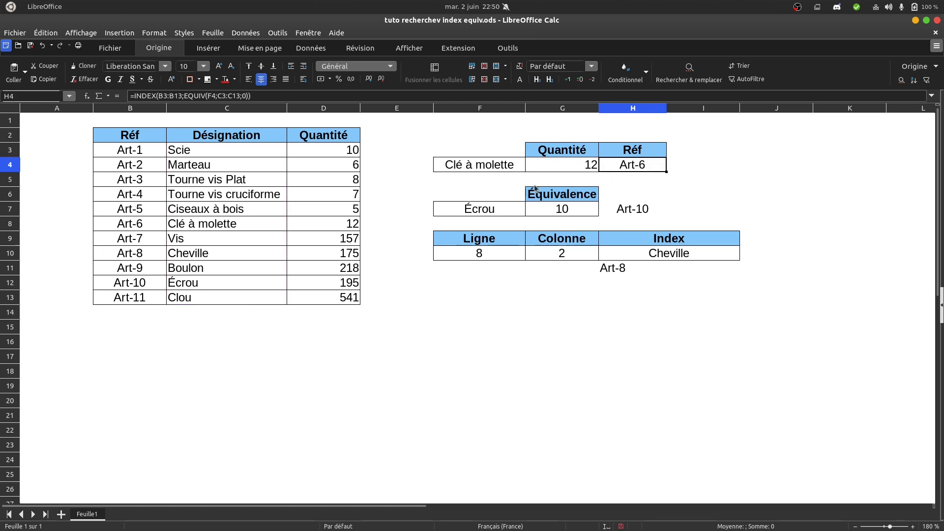
left_click(507, 166)
left_click(530, 165)
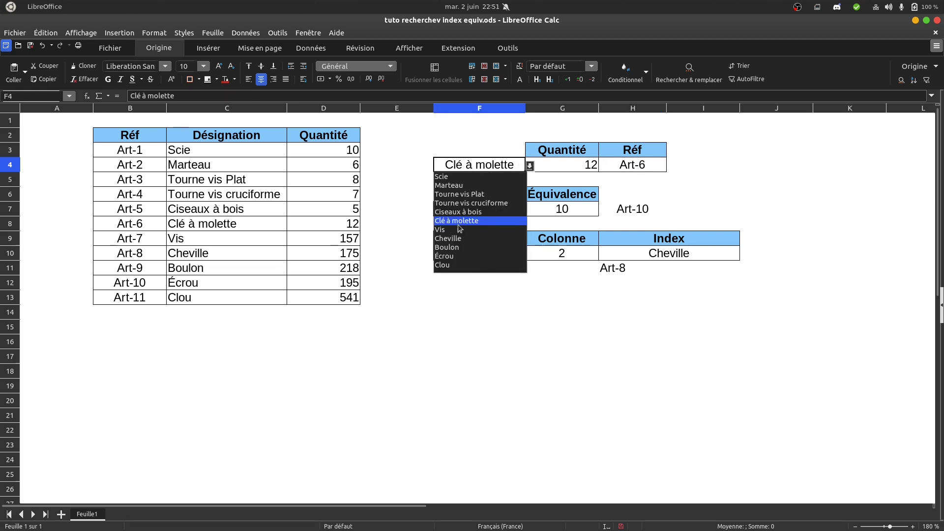
left_click(453, 248)
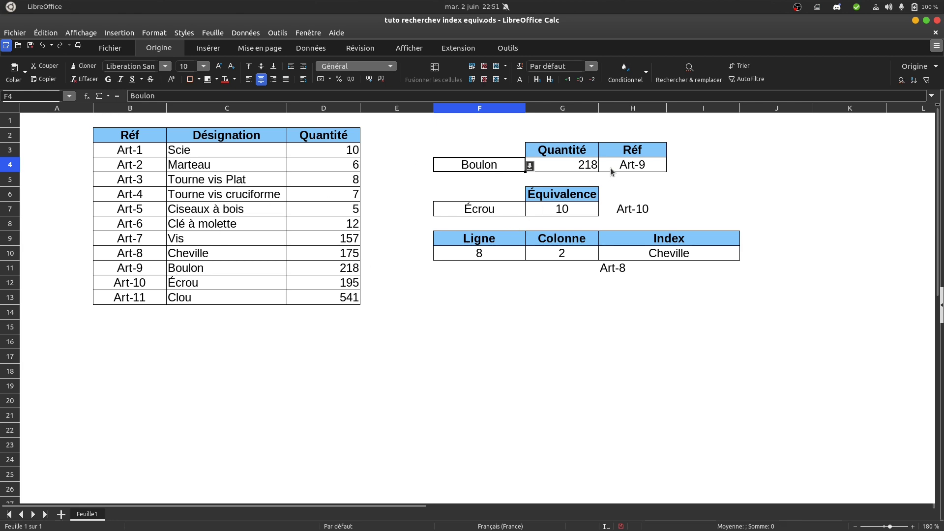
left_click(571, 167)
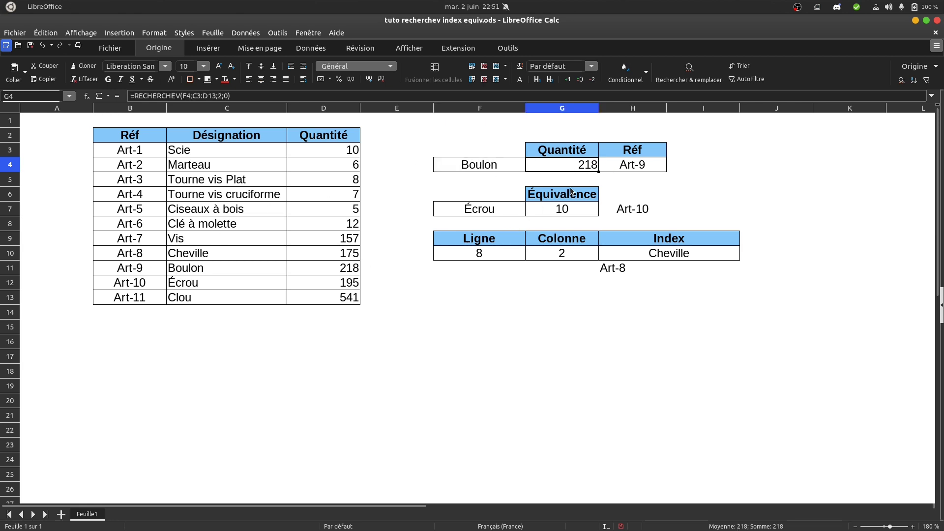